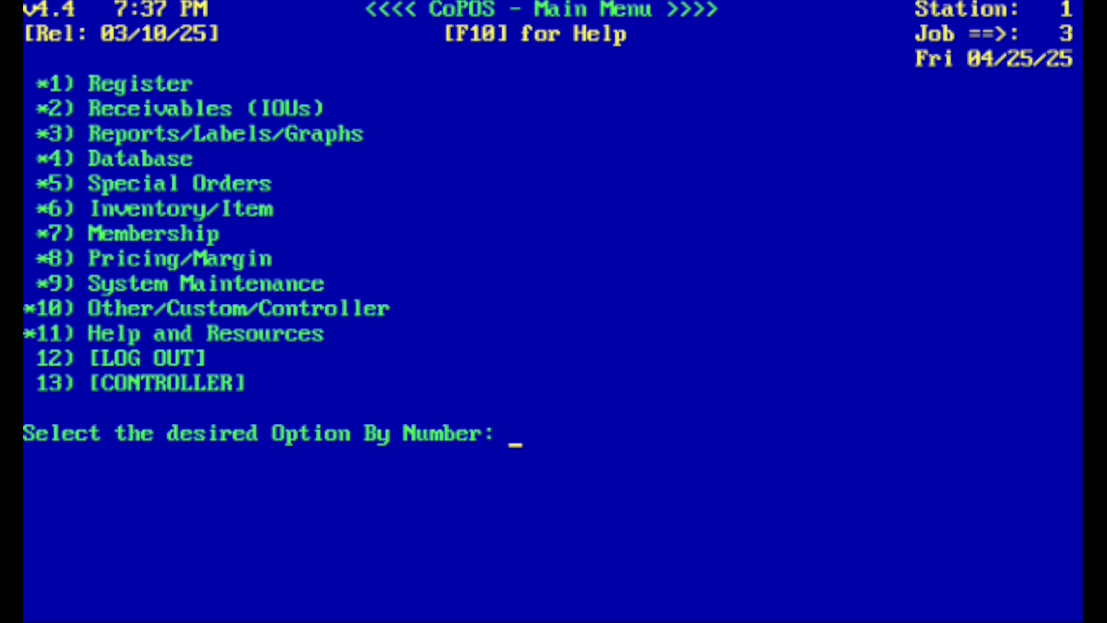
Open the register from the main menu and start a non-member sale.
text(1)
key(Return)
text(1)
key(Return)
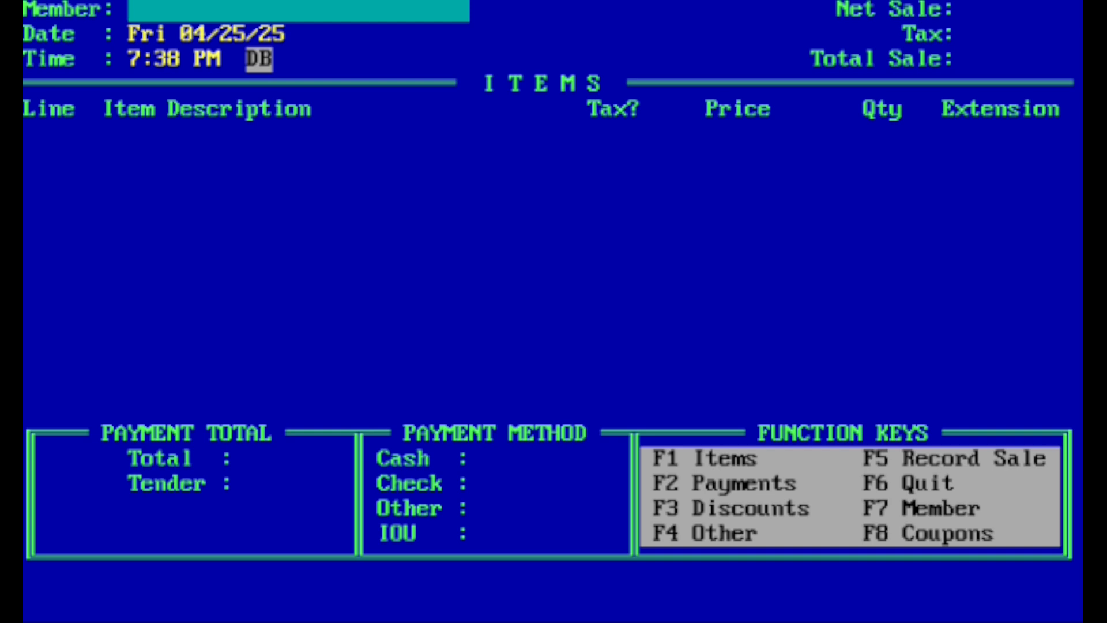
key(Return)
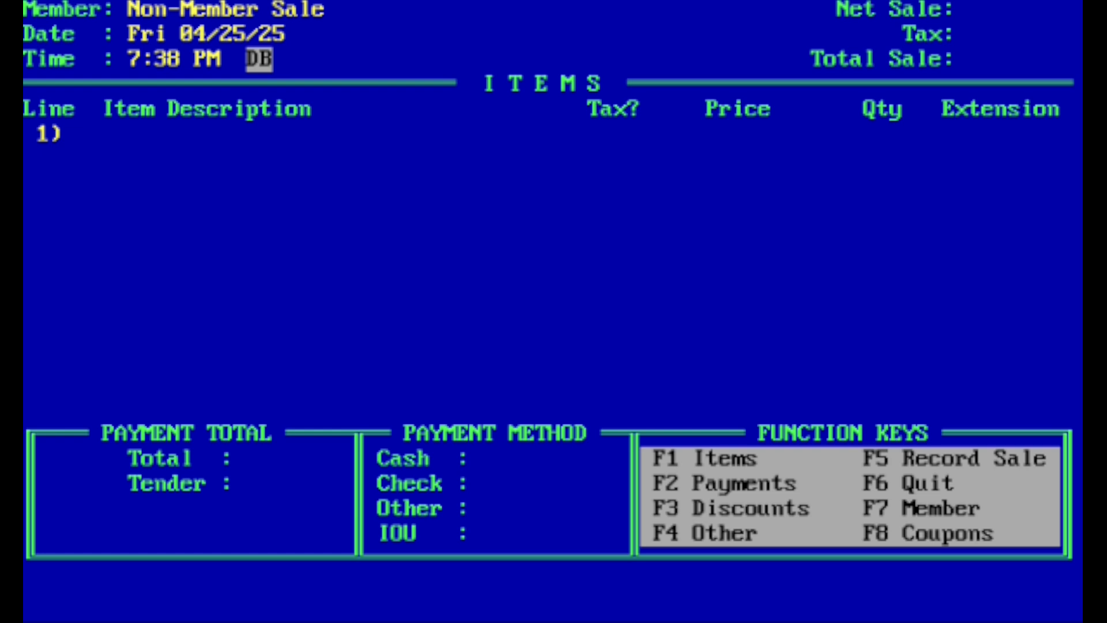
Search the register's items for "orange", browse the results as far as Mandarin Page, and quit the sale without picking an item.
text(orange)
key(Return)
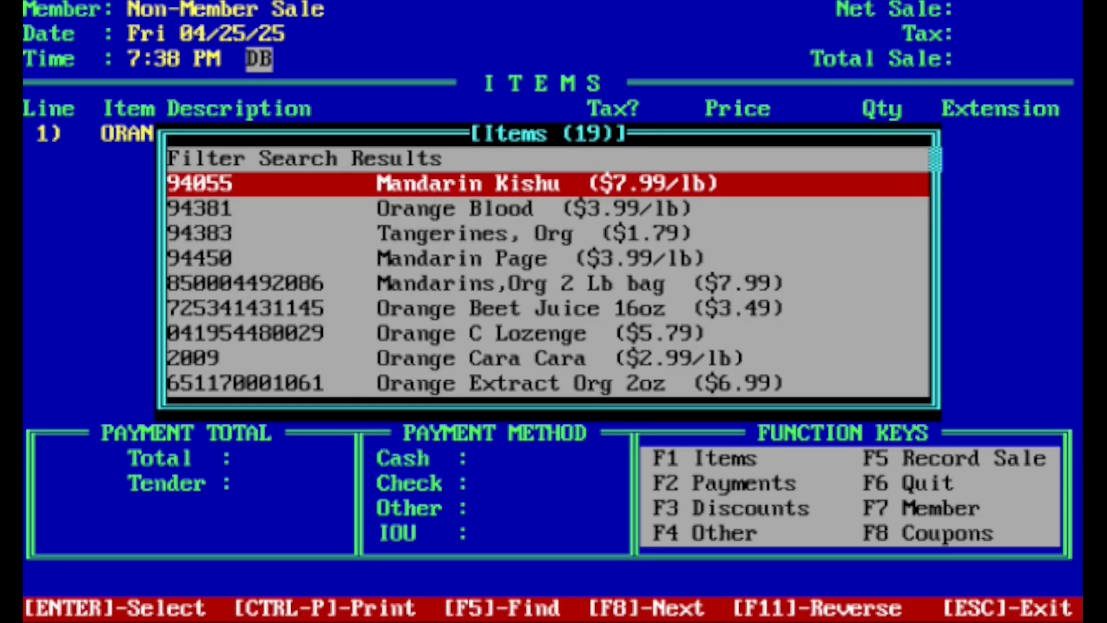
key(Up)
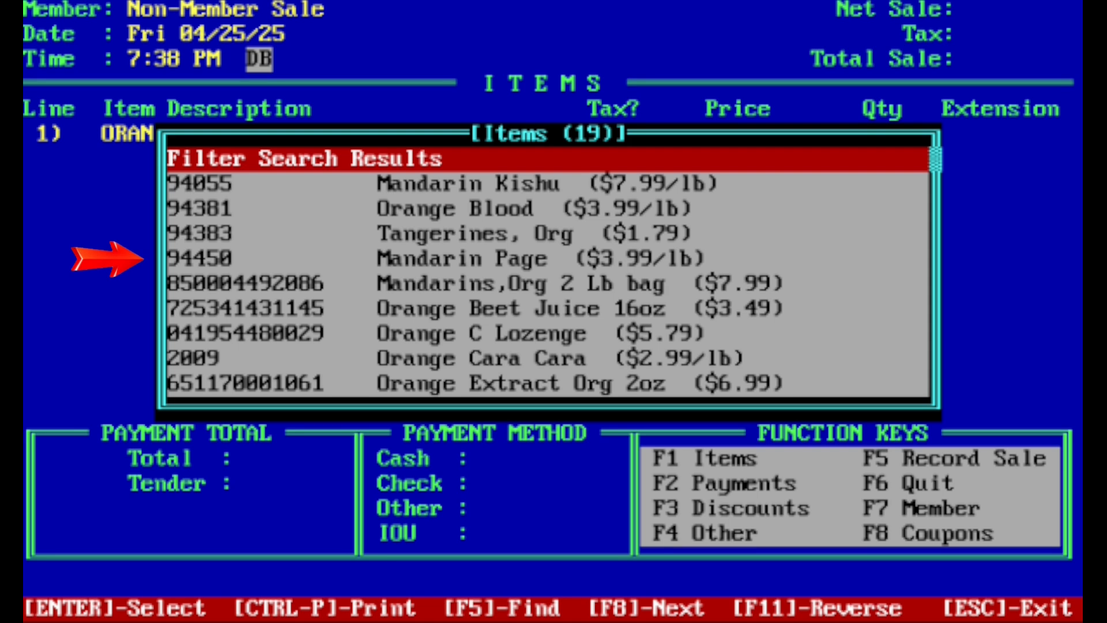
key(Down)
key(Down)
key(Down)
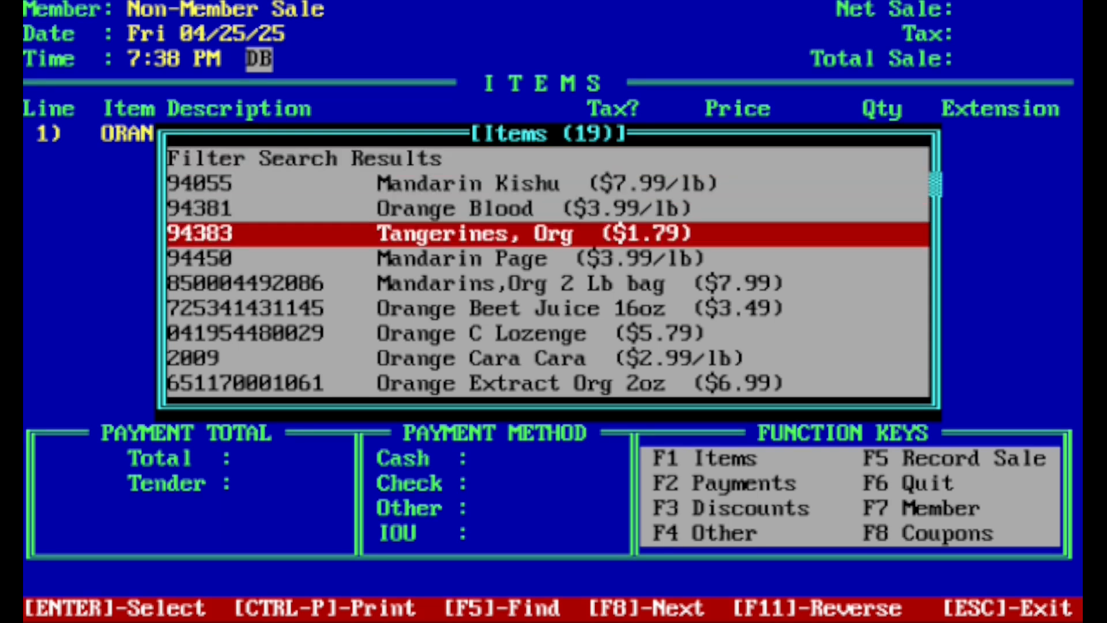
key(Down)
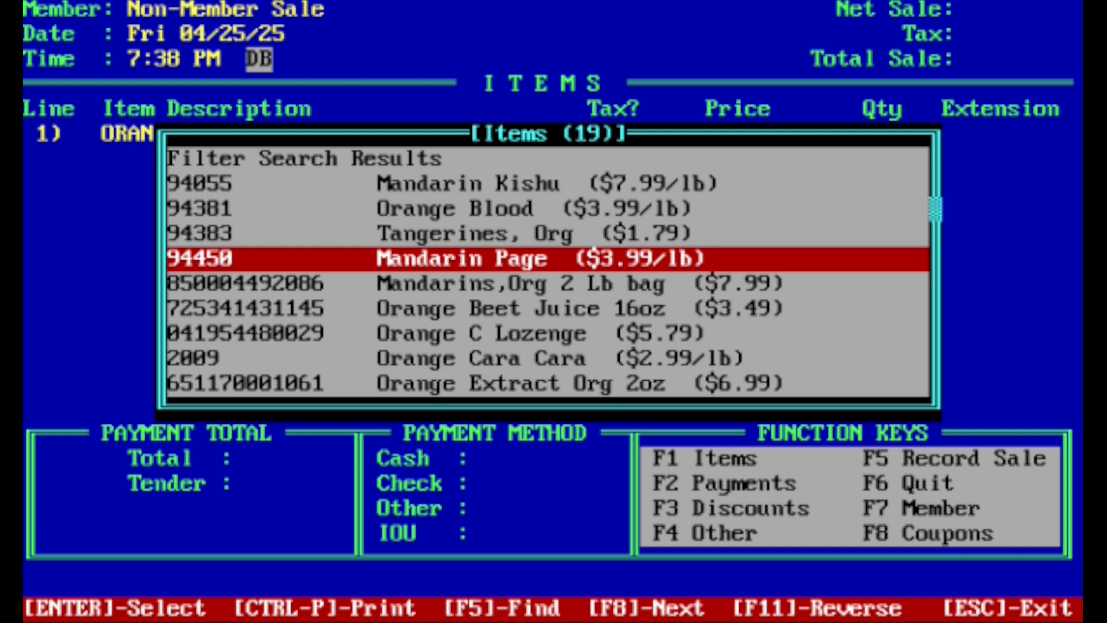
key(Escape)
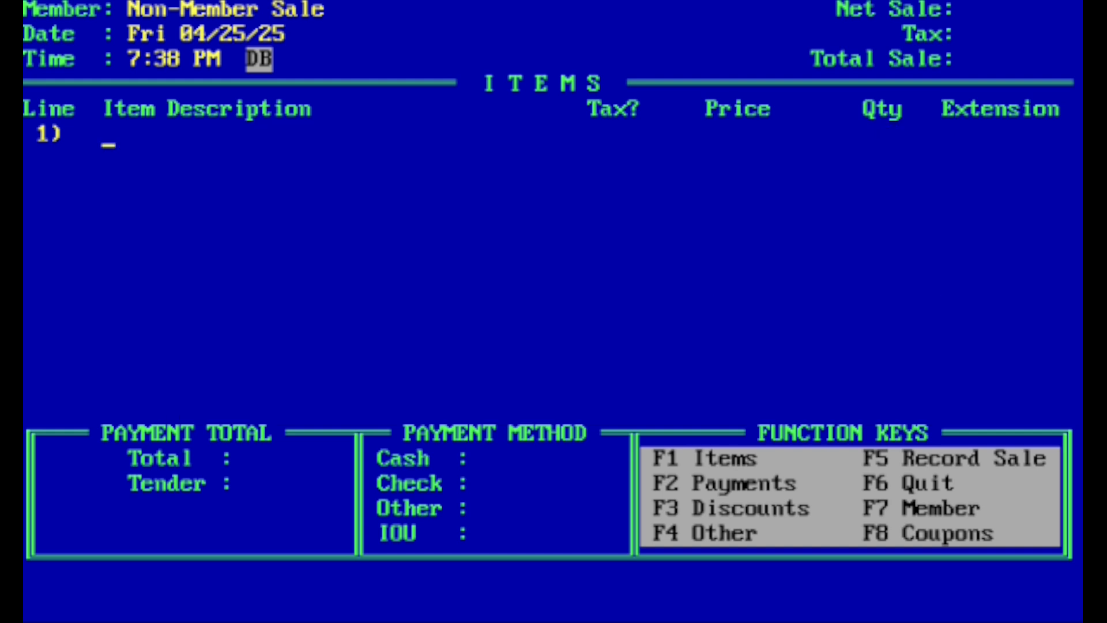
key(F6)
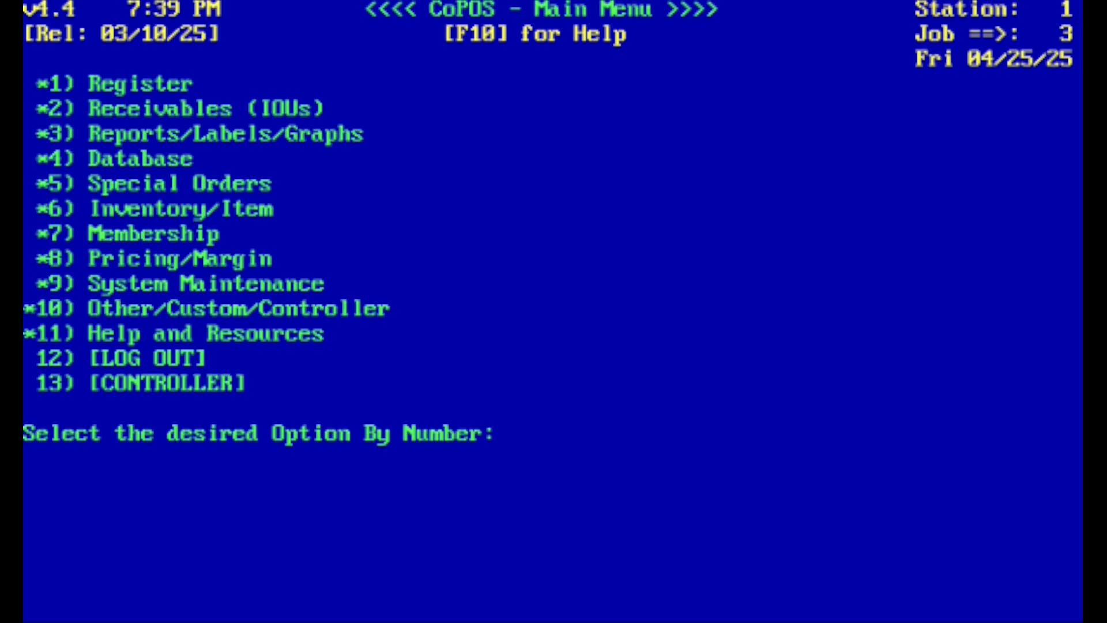
Open the Item Database (with Query) and start editing a single item with multiple fields.
text(4)
key(Return)
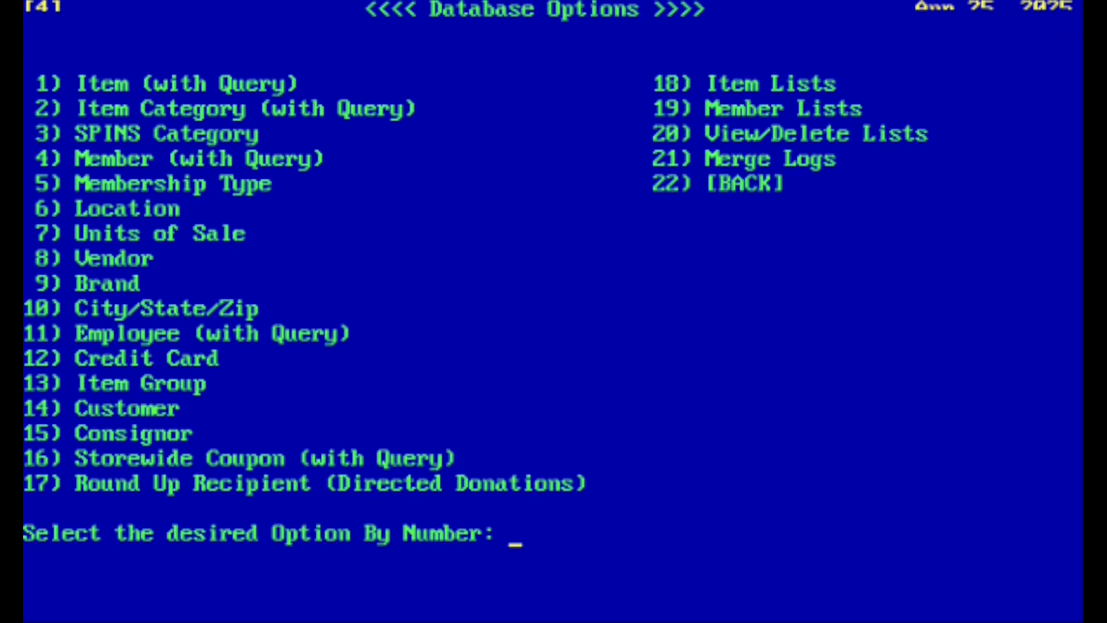
text(1)
key(Return)
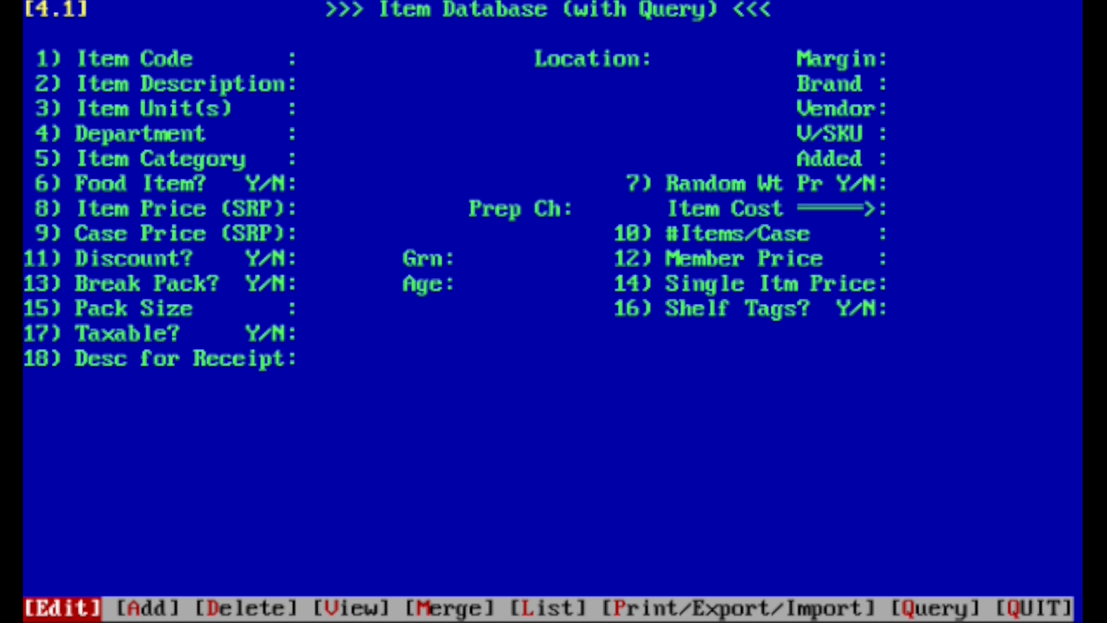
key(Return)
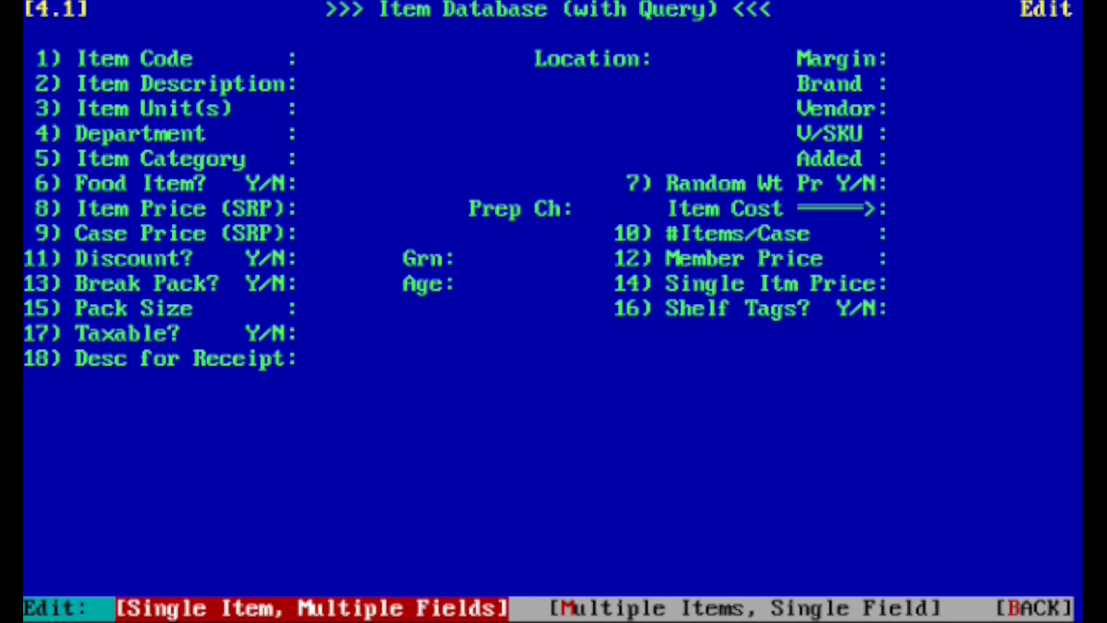
key(Return)
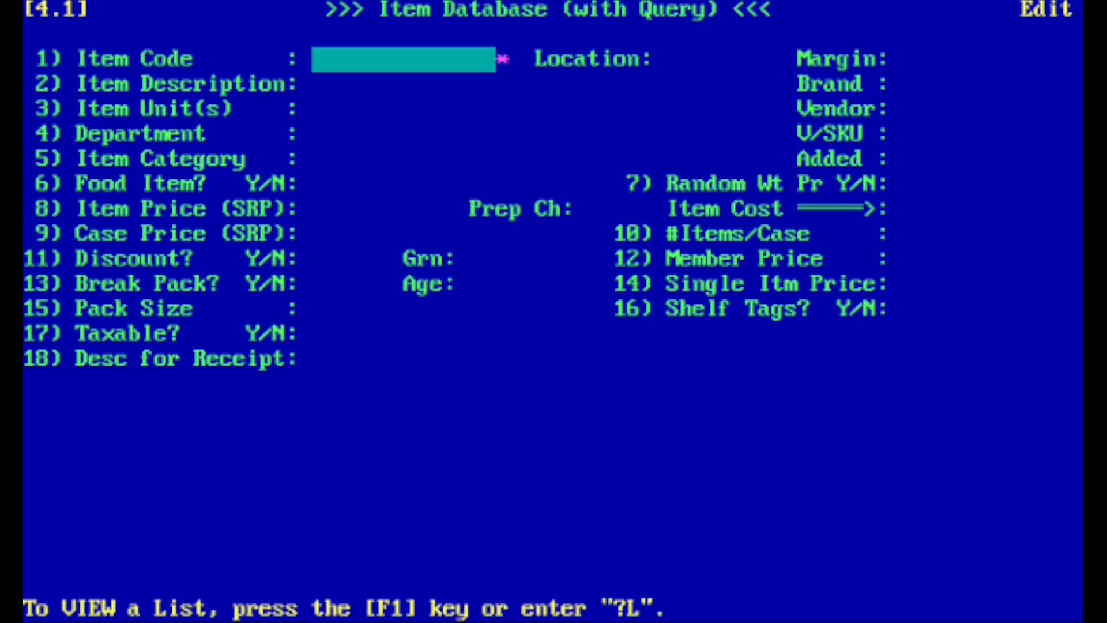
Look up the item "mandarin pa" and save its record to reach the additional item choices.
text(mandarin pa)
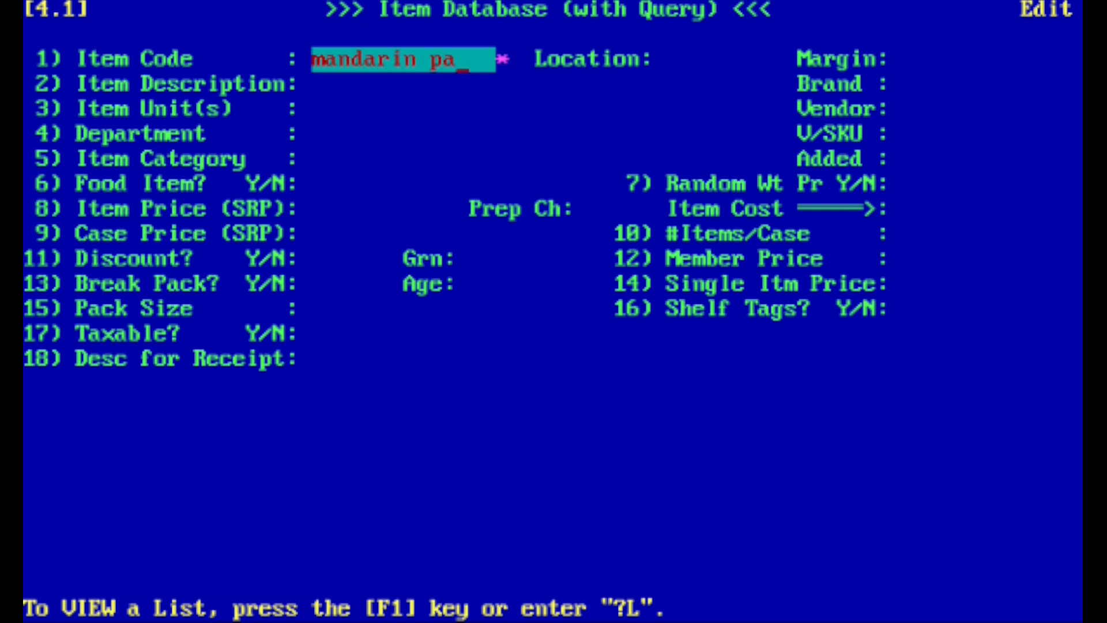
key(Return)
key(Right)
key(Right)
key(Right)
key(Right)
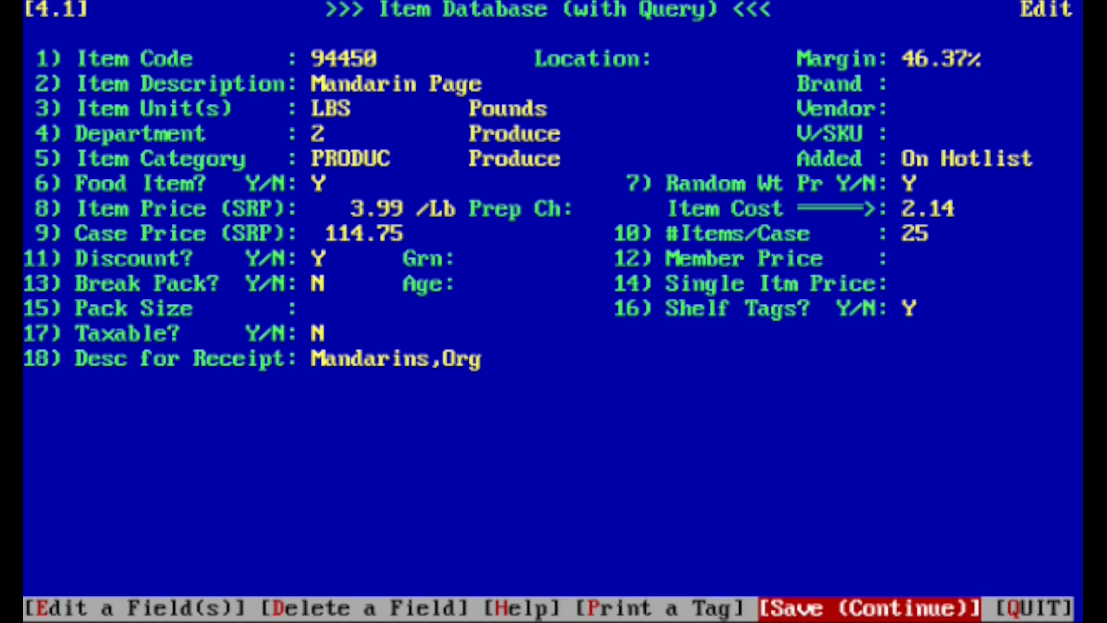
key(Return)
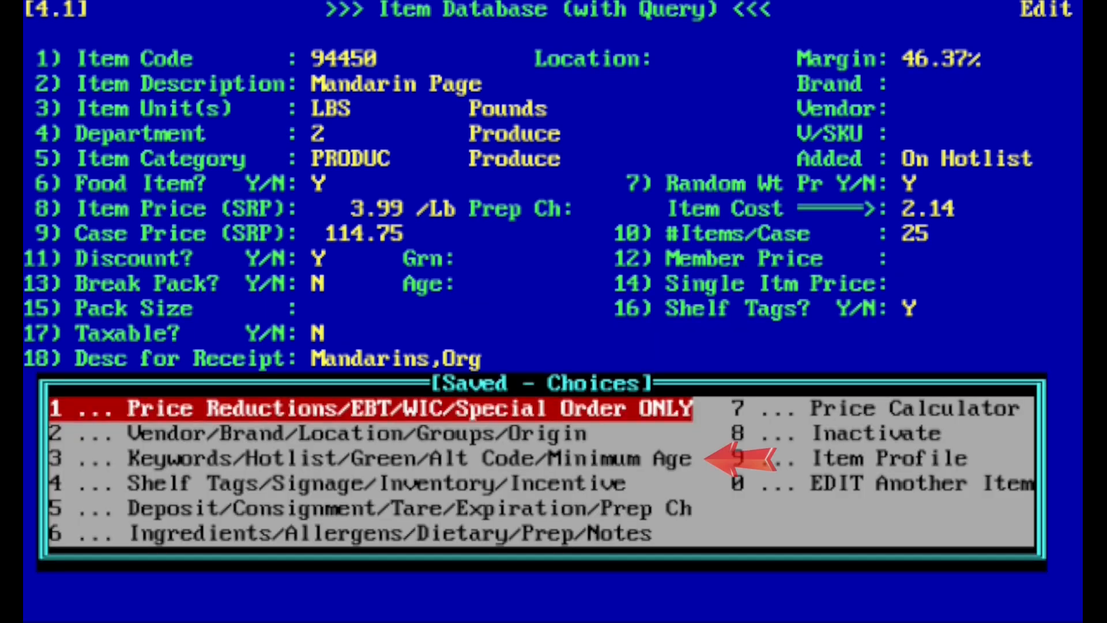
View the keyword list of the Mandarin Page item, and leave the item database for the main menu.
key(Down)
key(Down)
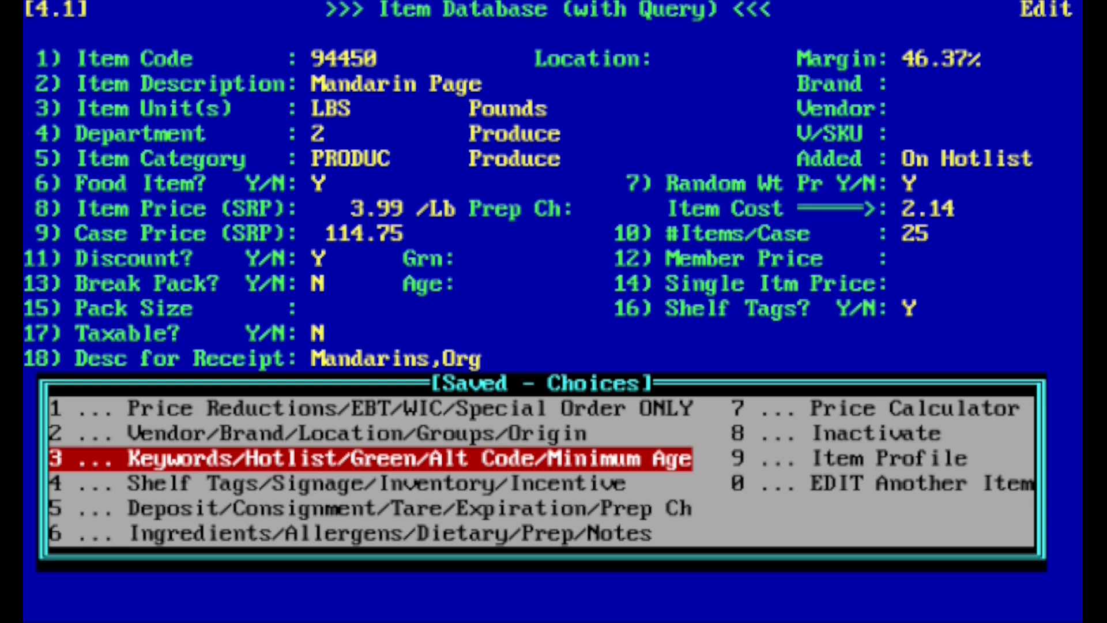
key(Return)
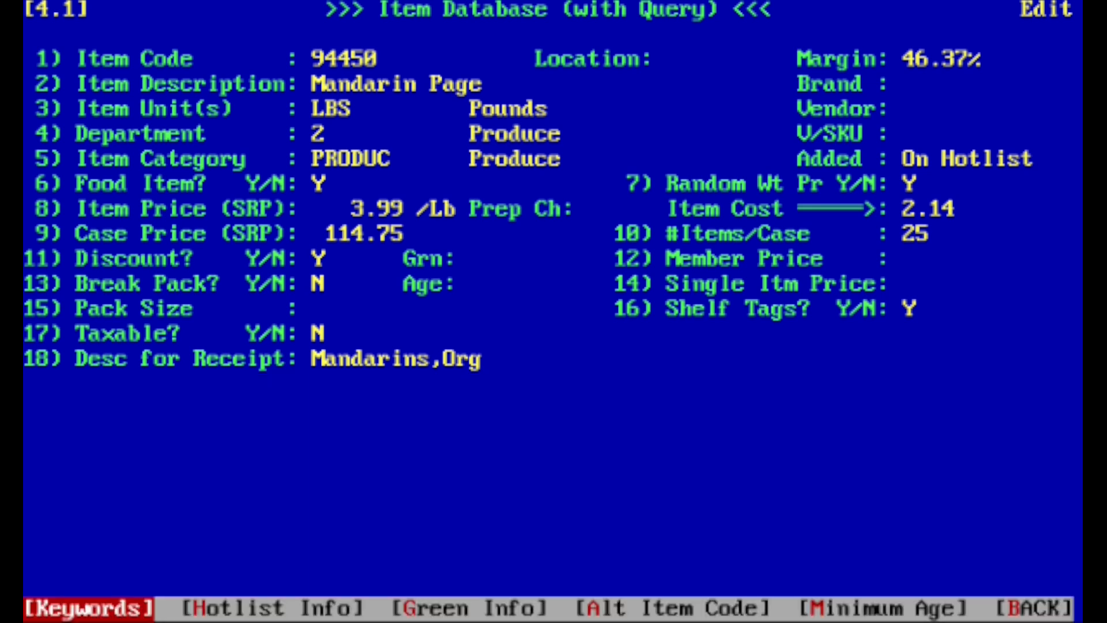
key(Return)
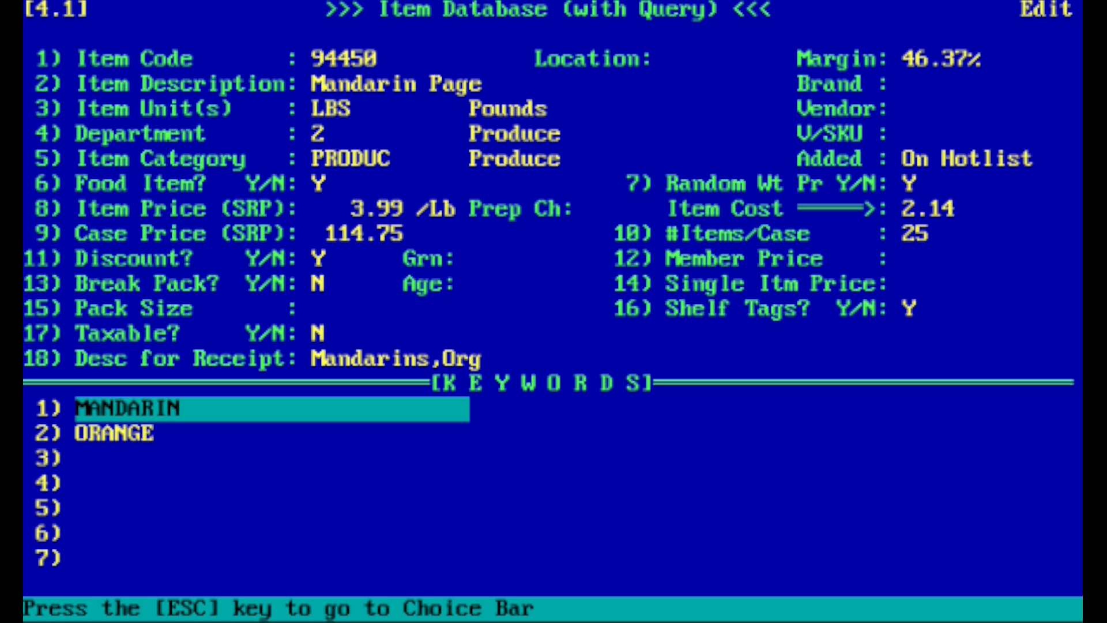
key(Escape)
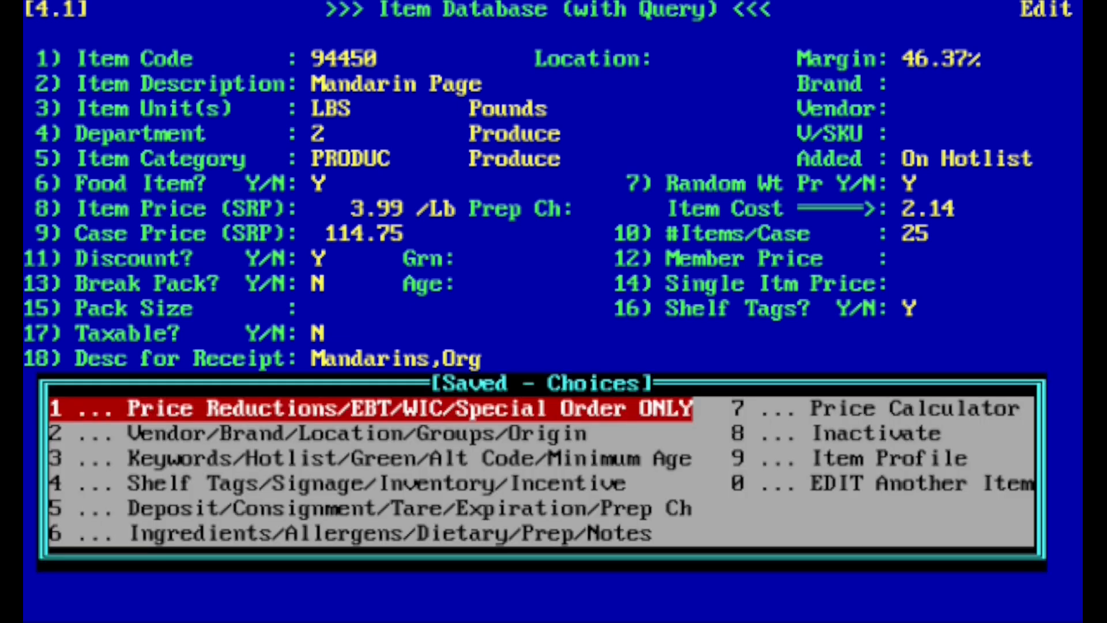
key(Escape)
key(Escape)
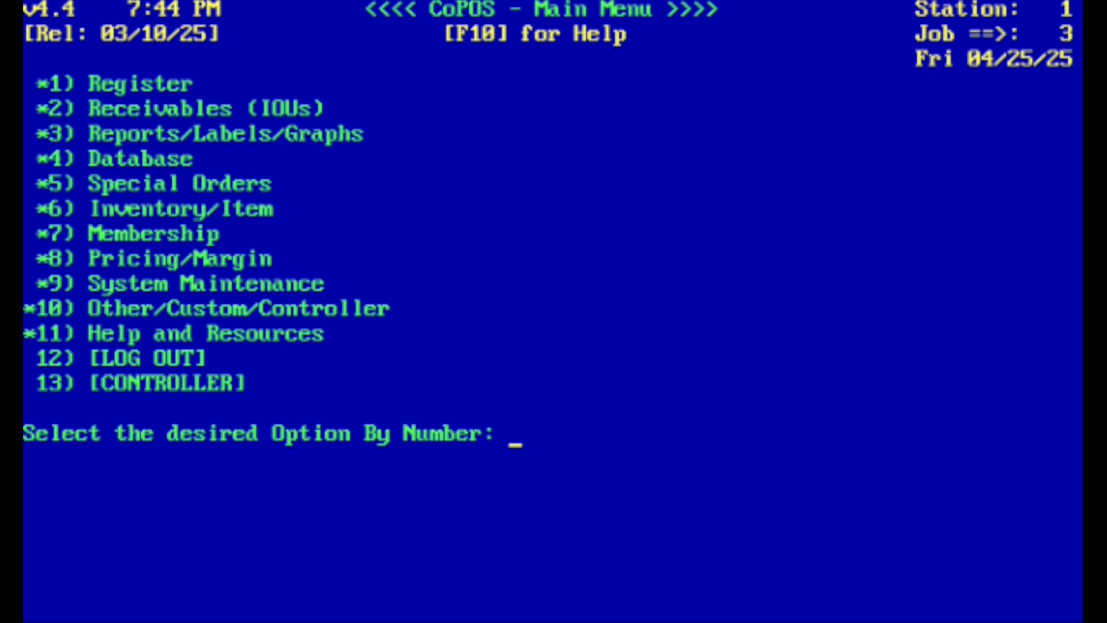
Return to the register and begin a new non-member sale.
text(1)
key(Return)
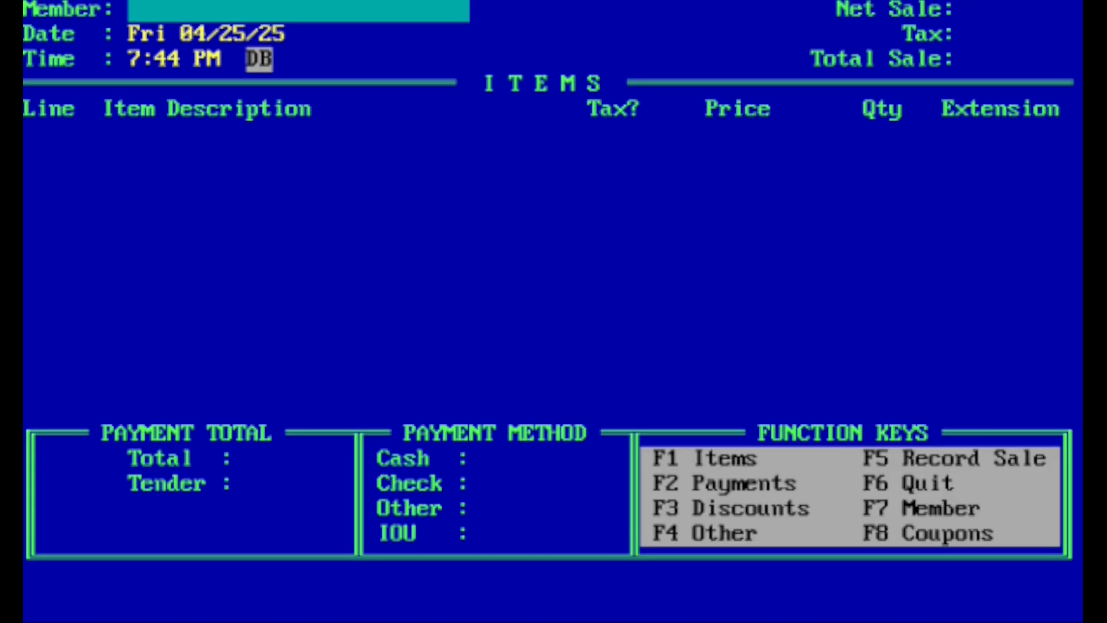
key(Return)
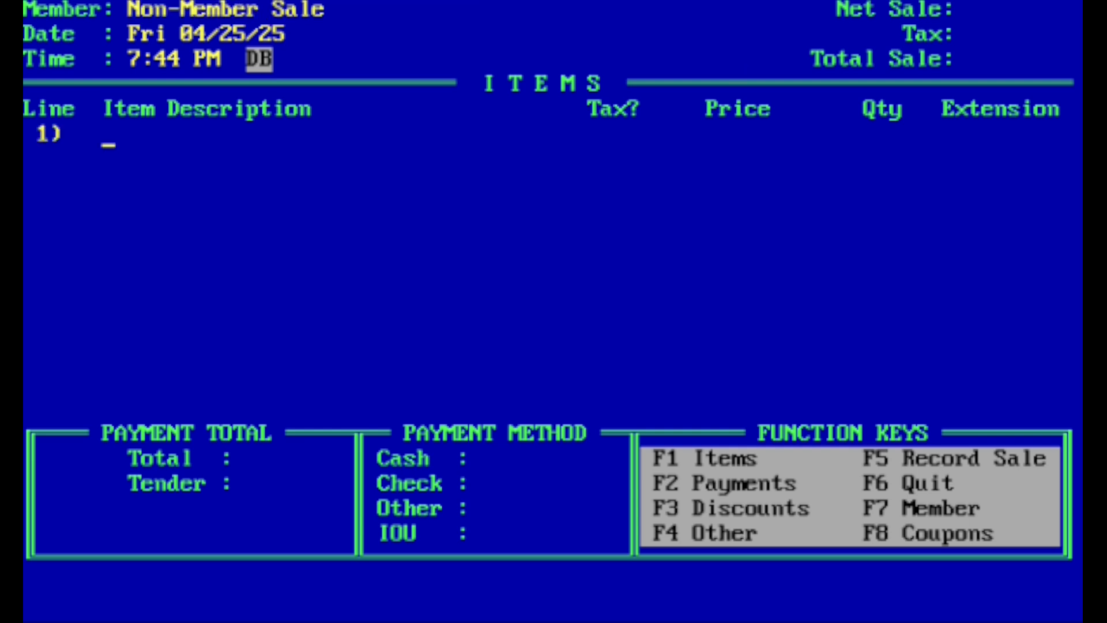
Search for items matching "orange" on the first sale line, and close the results list.
text(orange)
key(Return)
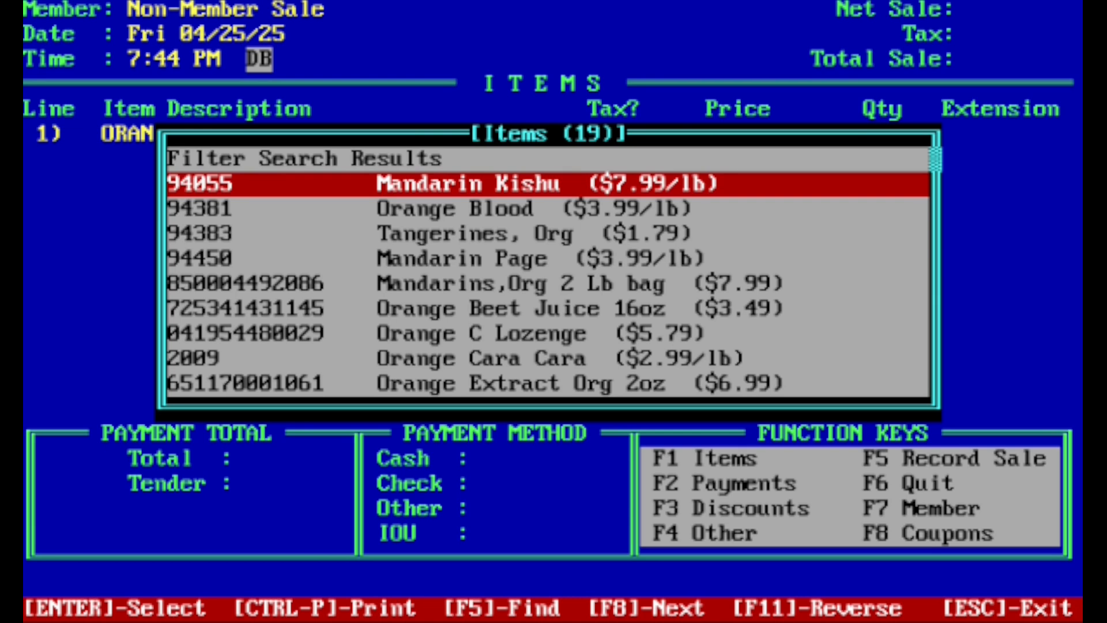
key(Return)
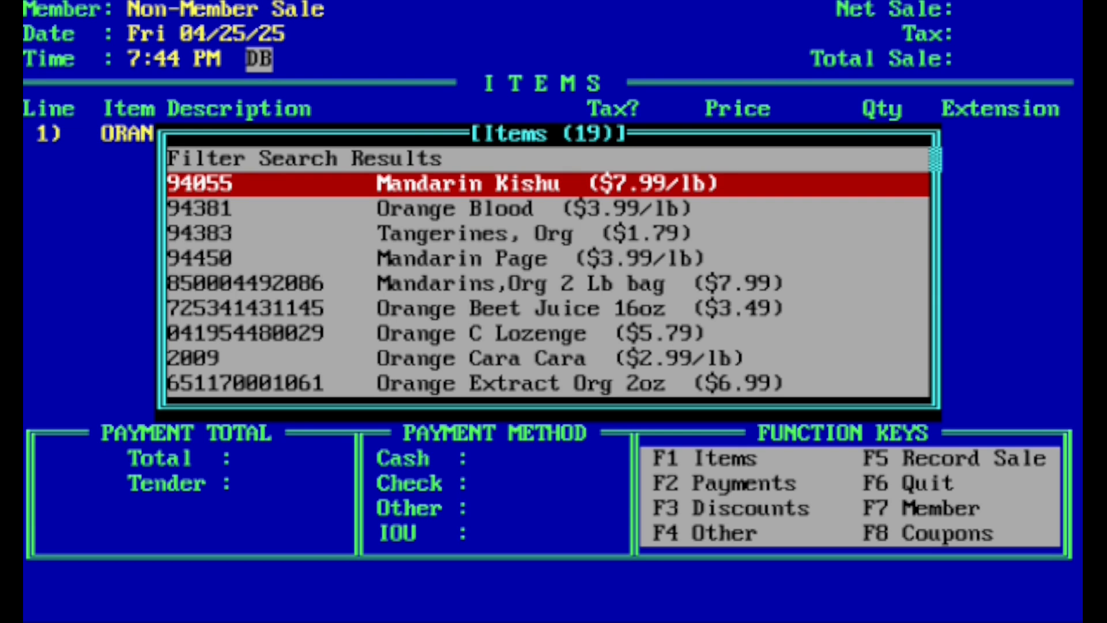
key(Escape)
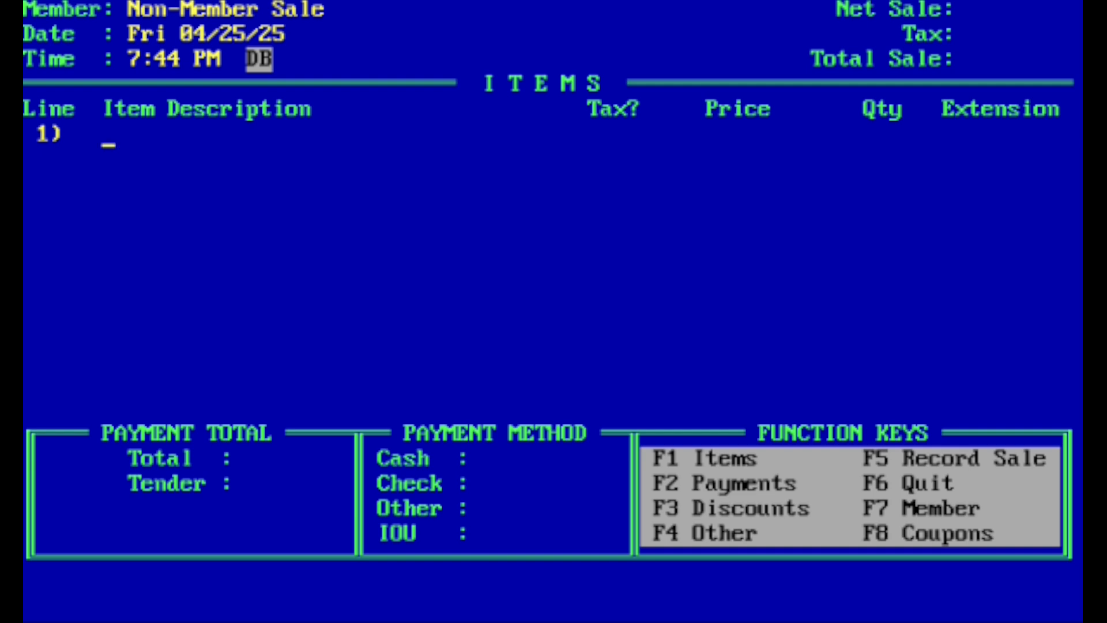
Search the first sale line for "=orange" and pick Mandarin Page from the matching items.
text(=orange)
key(Return)
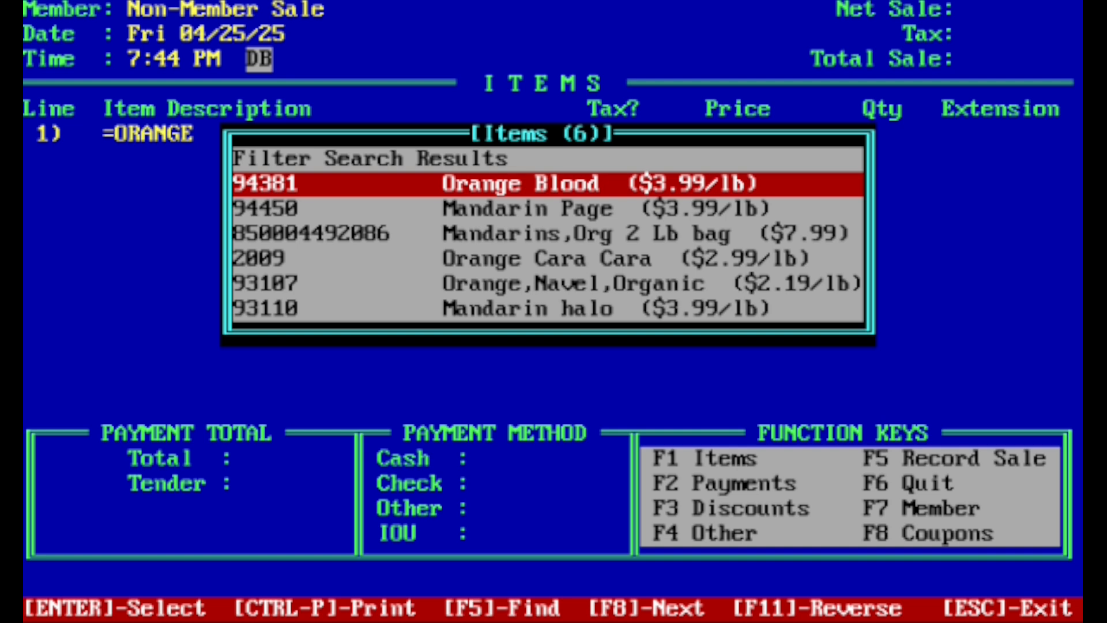
key(Down)
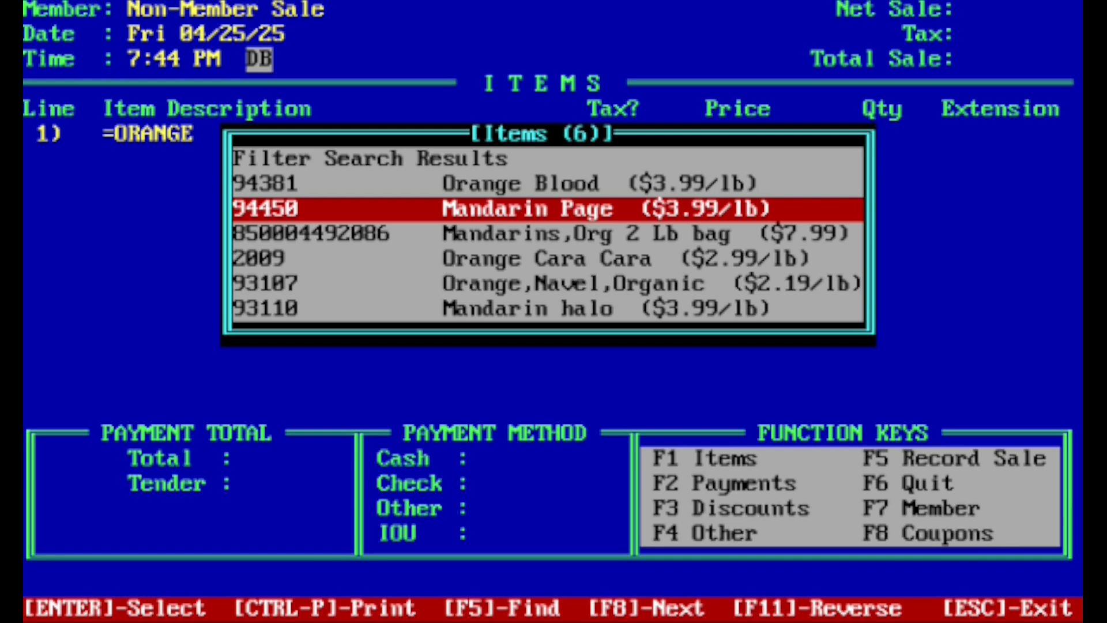
key(Return)
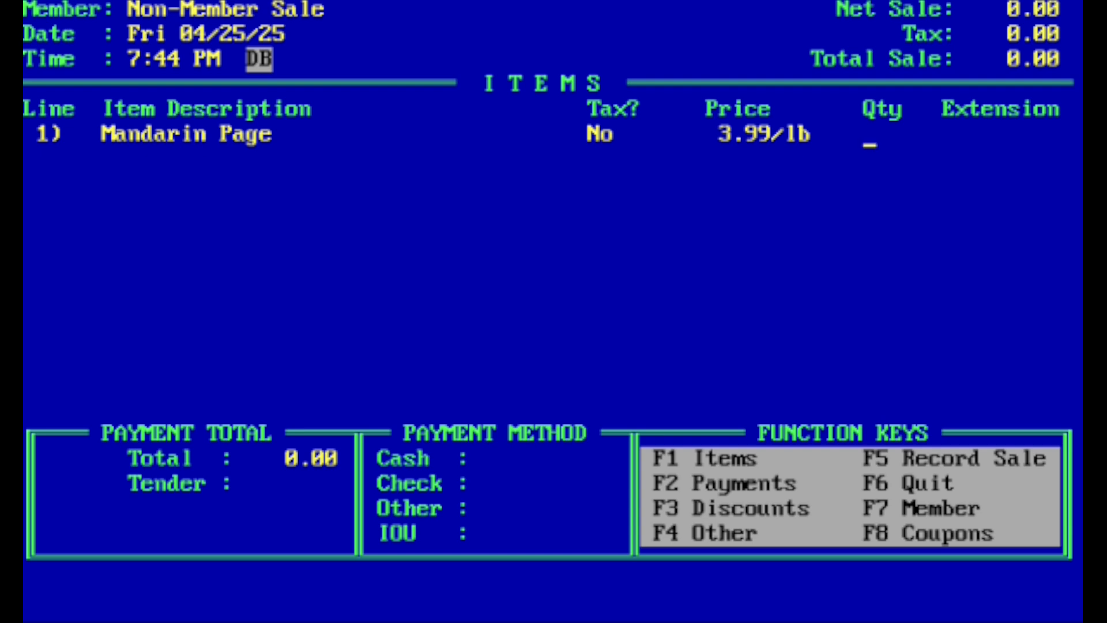
Cancel the Mandarin Page line and exit the sale to the main menu.
key(Escape)
key(Escape)
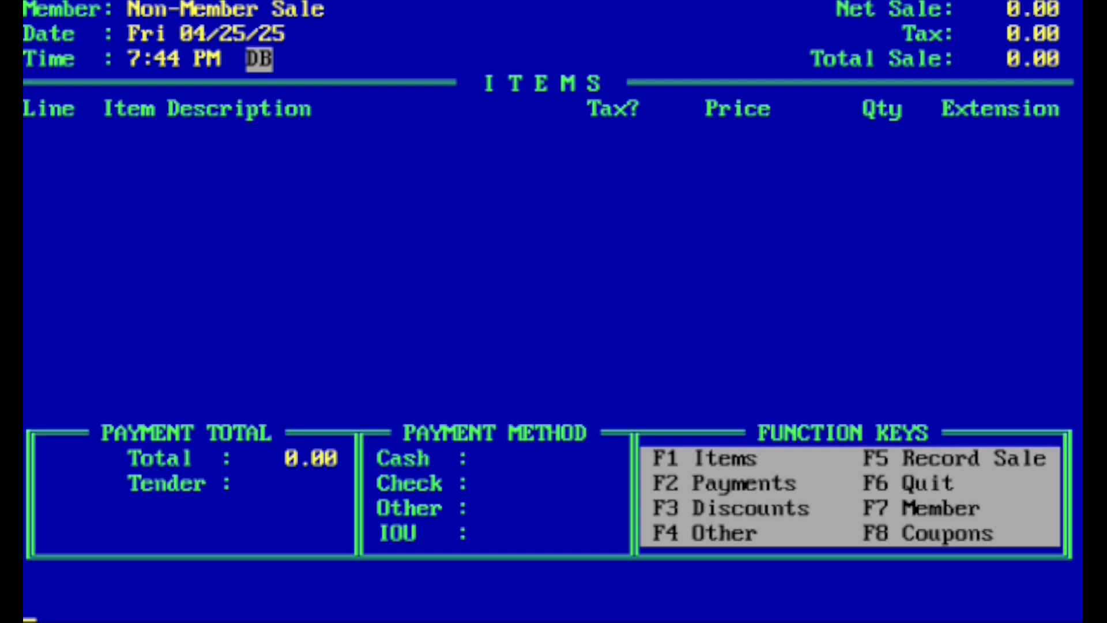
key(Escape)
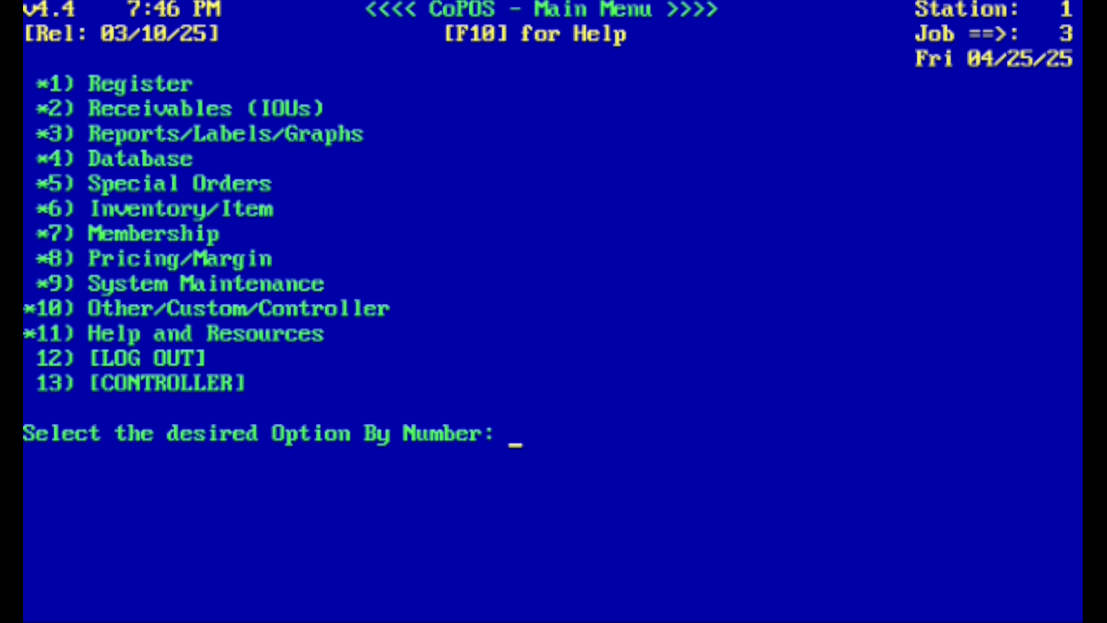
Open the Item Database in edit mode and load the "mandarin page" item.
text(4)
key(Return)
text(1)
key(Return)
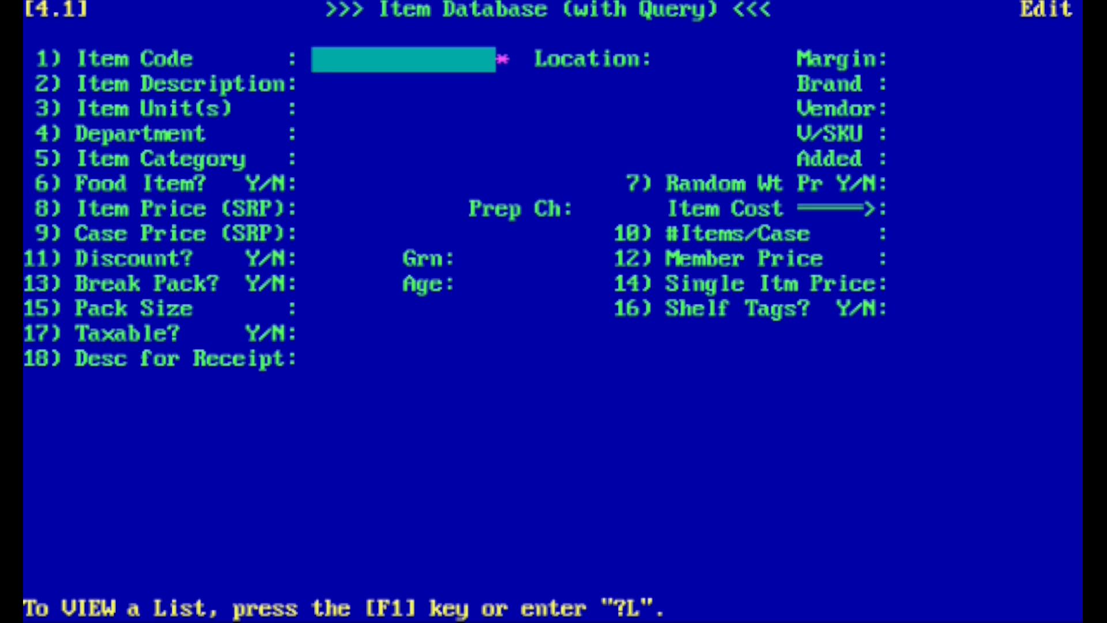
text(mandarin page)
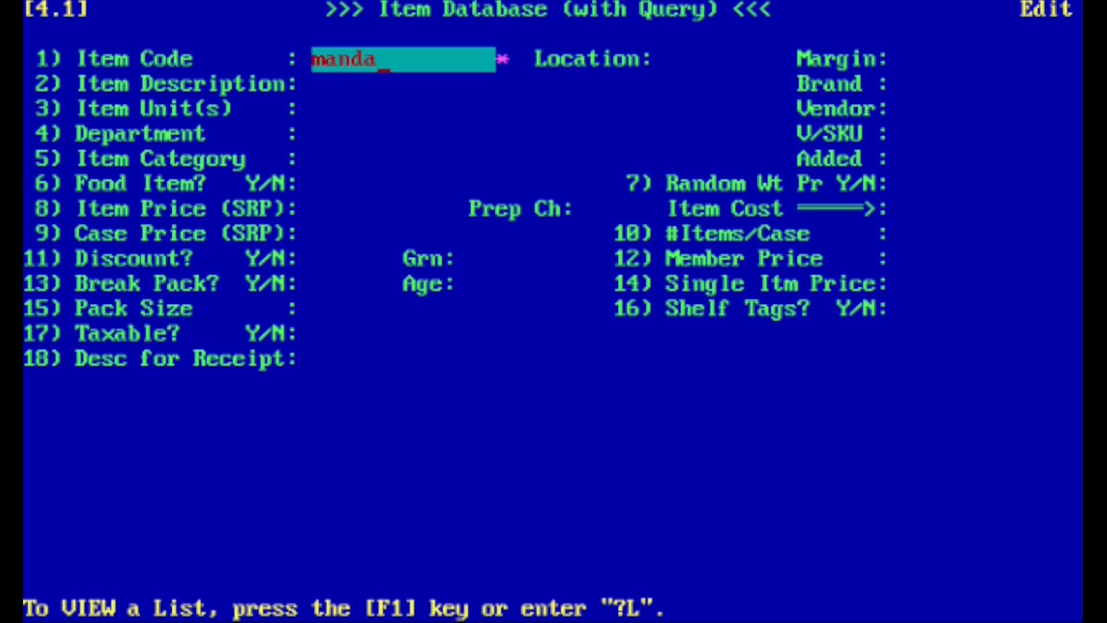
key(Return)
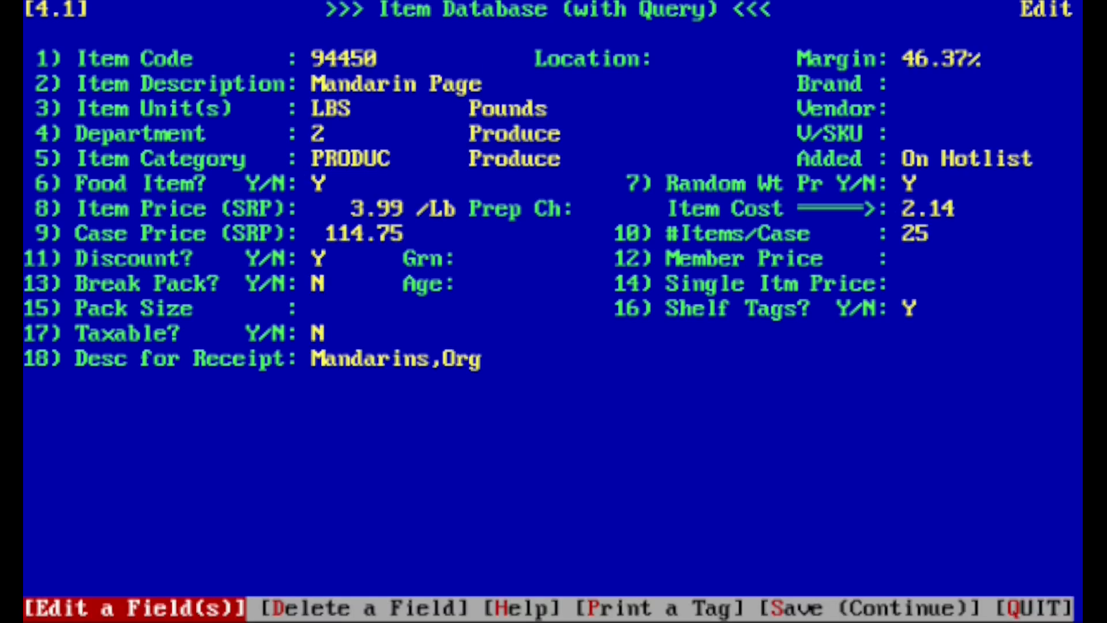
Save the Mandarin Page item and open its hotlist information from the keywords and hotlist options.
key(Left)
key(Left)
key(Return)
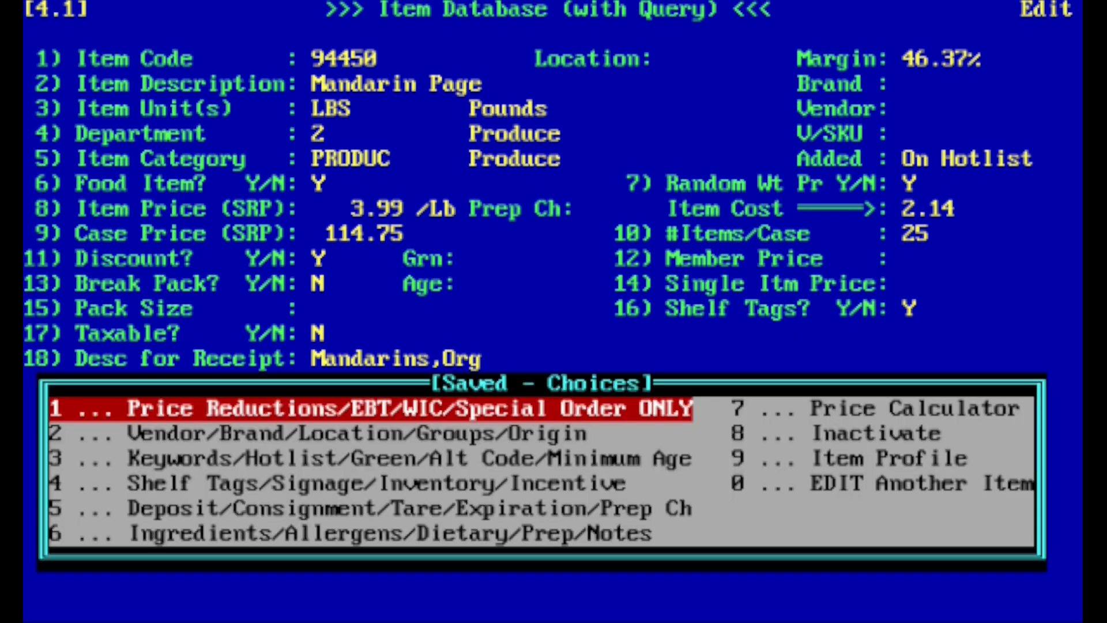
key(Down)
key(Down)
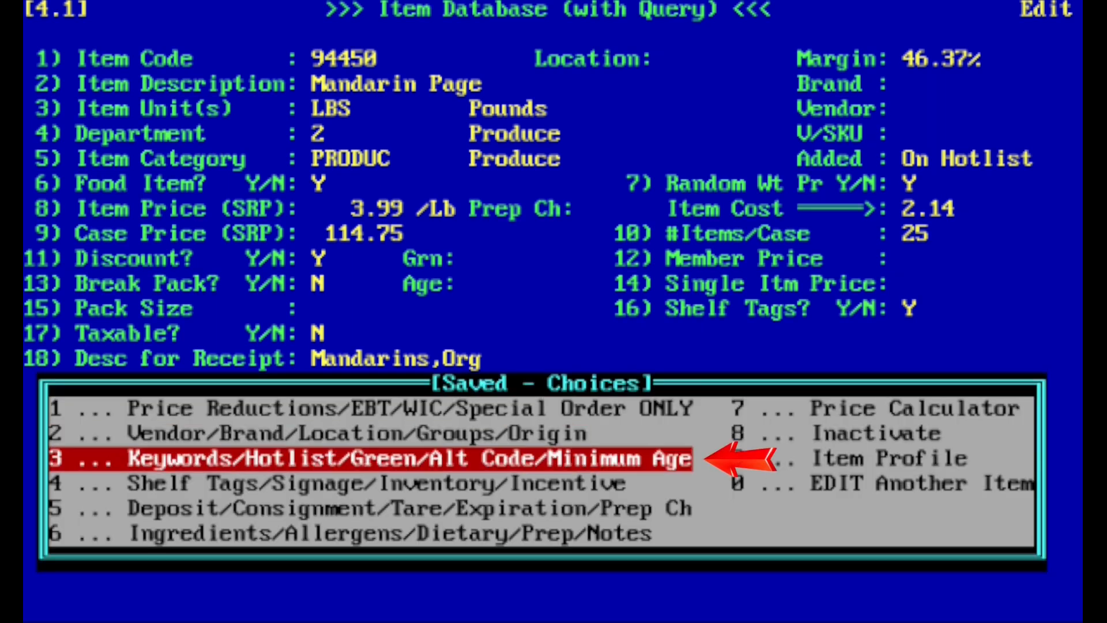
key(Return)
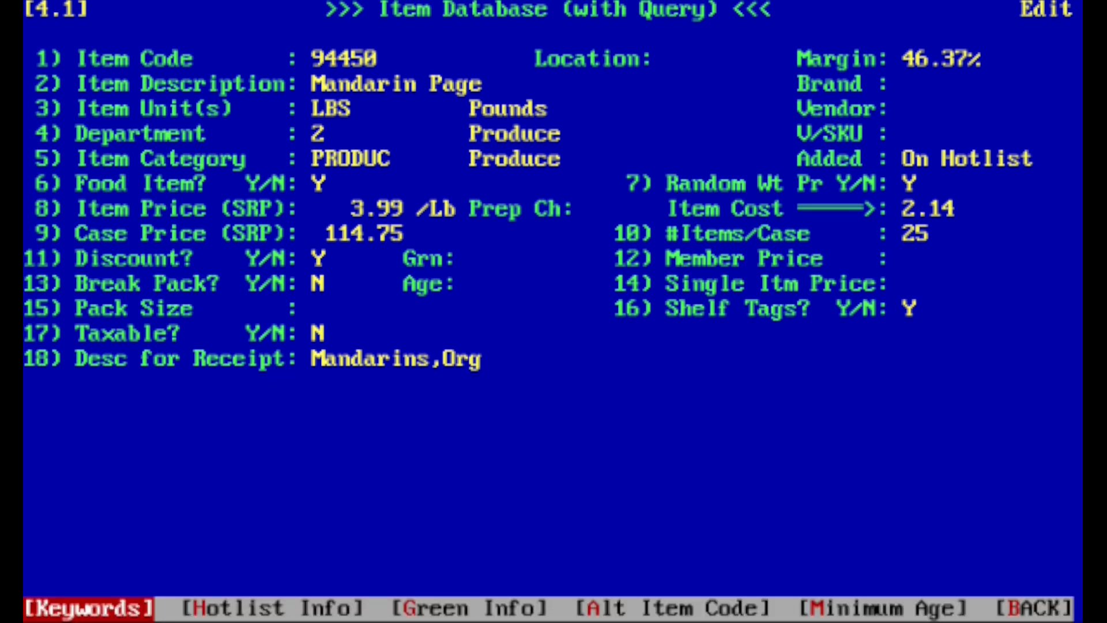
key(Right)
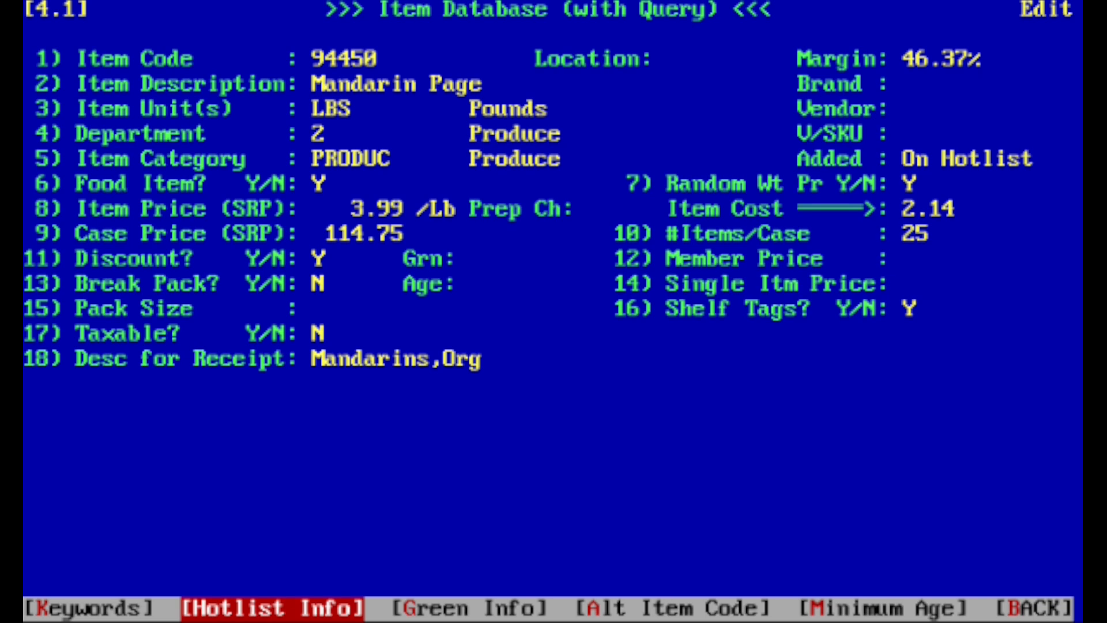
key(Return)
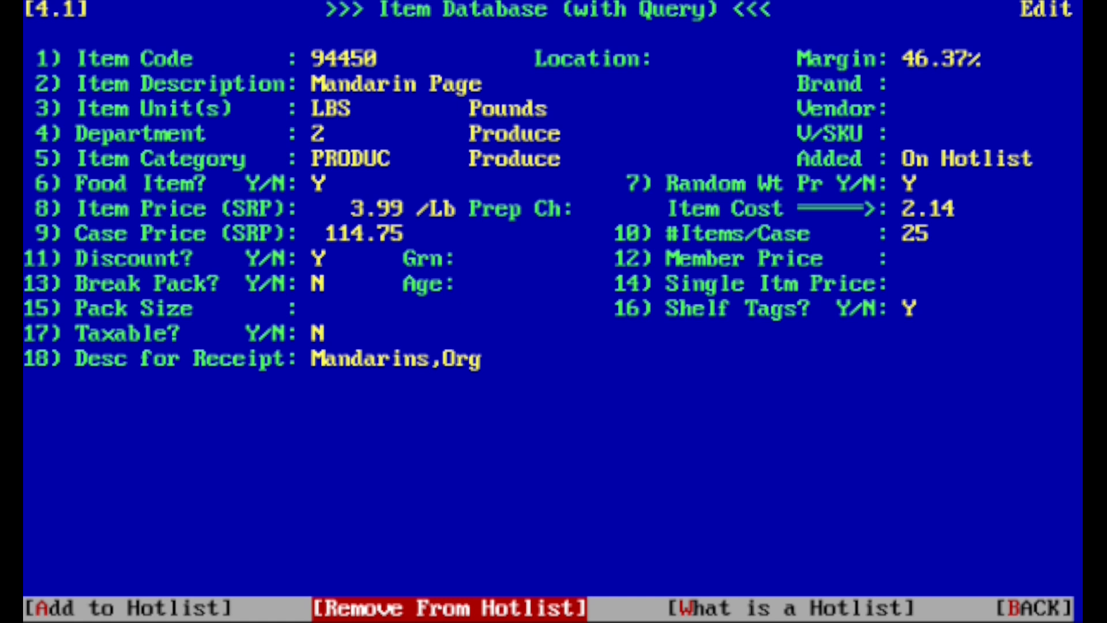
Look over the add and remove hotlist options, back out, and close the Mandarin Page record.
key(Left)
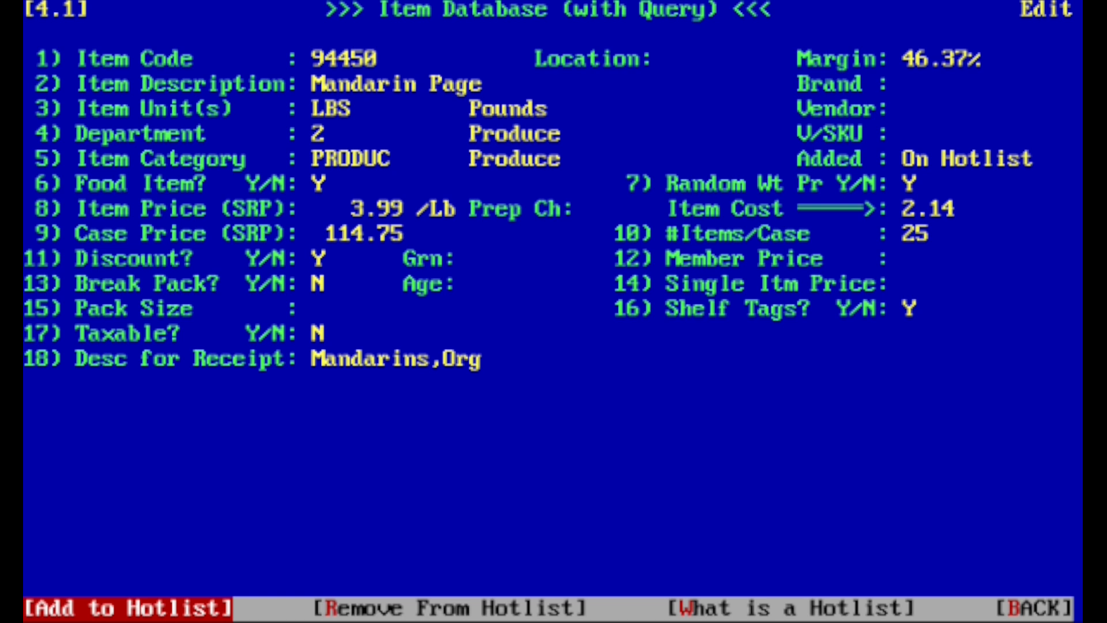
key(Right)
key(Right)
key(Right)
key(Return)
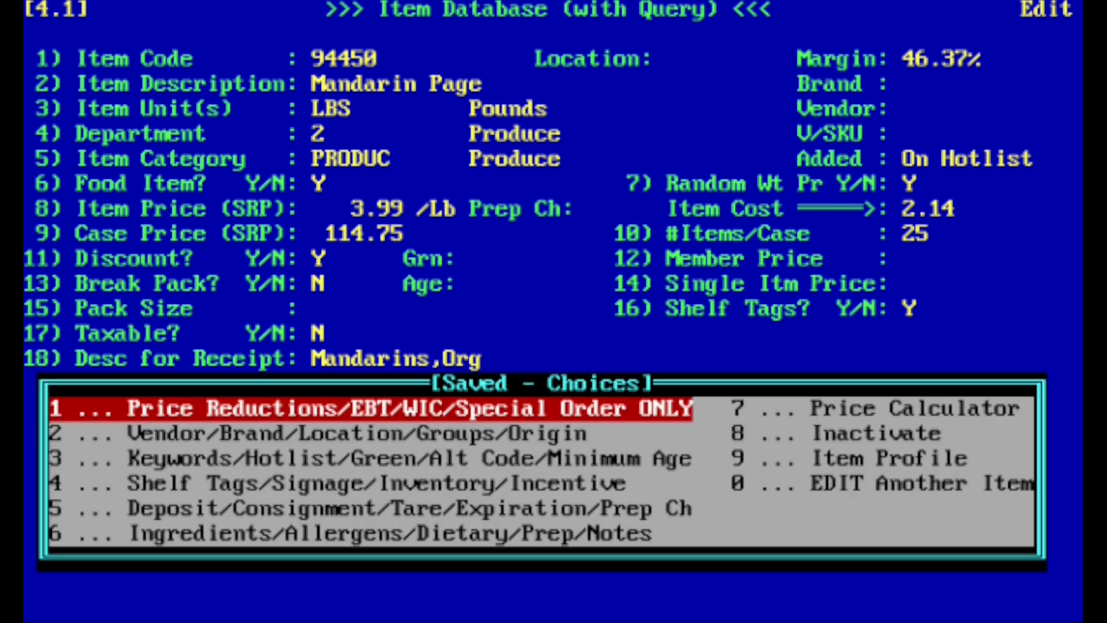
key(Escape)
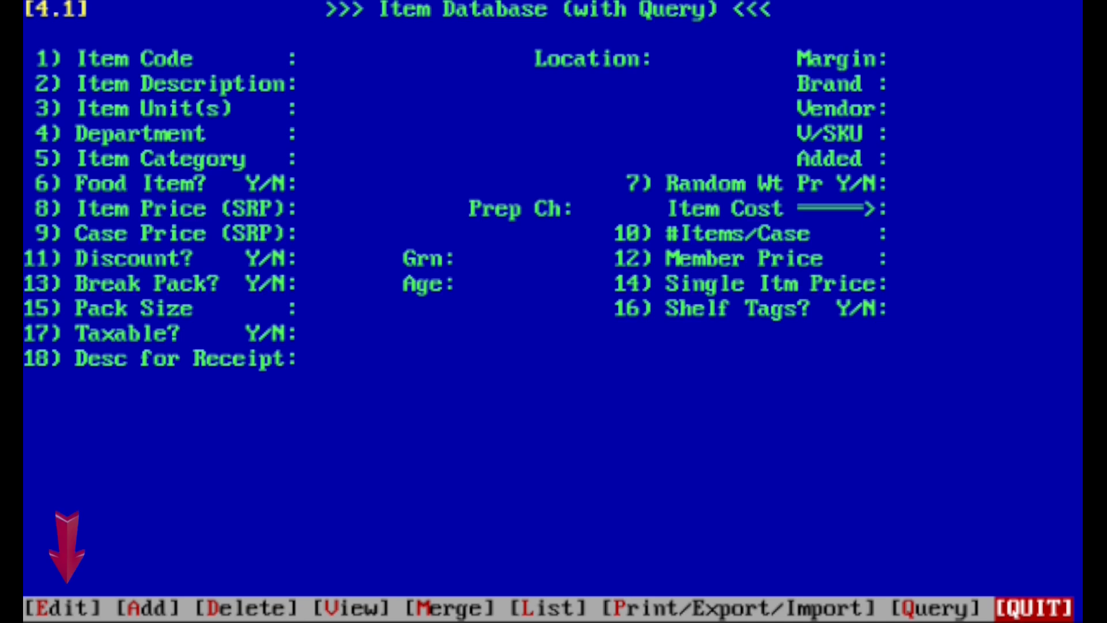
Start a single-field edit of multiple items, selecting items only by responses to the listed prompts.
key(Right)
key(Return)
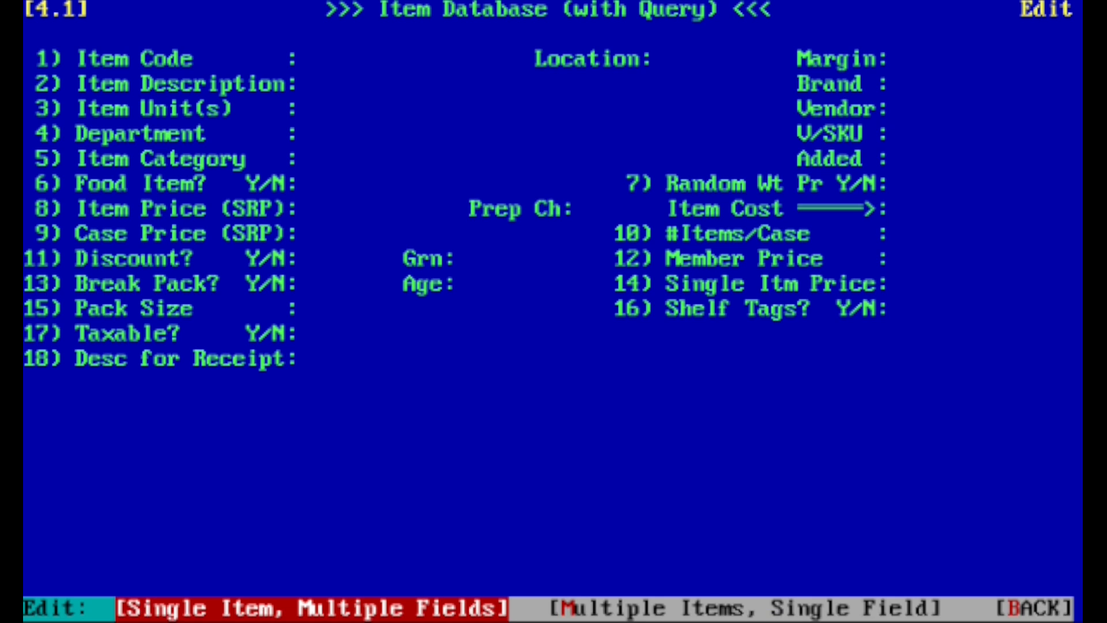
key(Right)
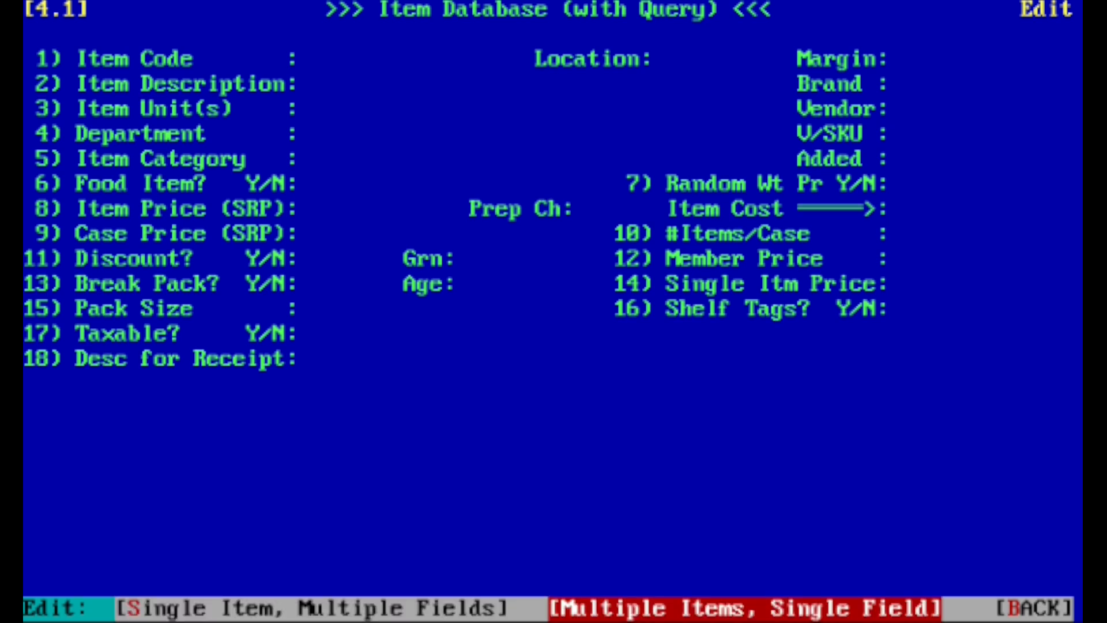
key(Return)
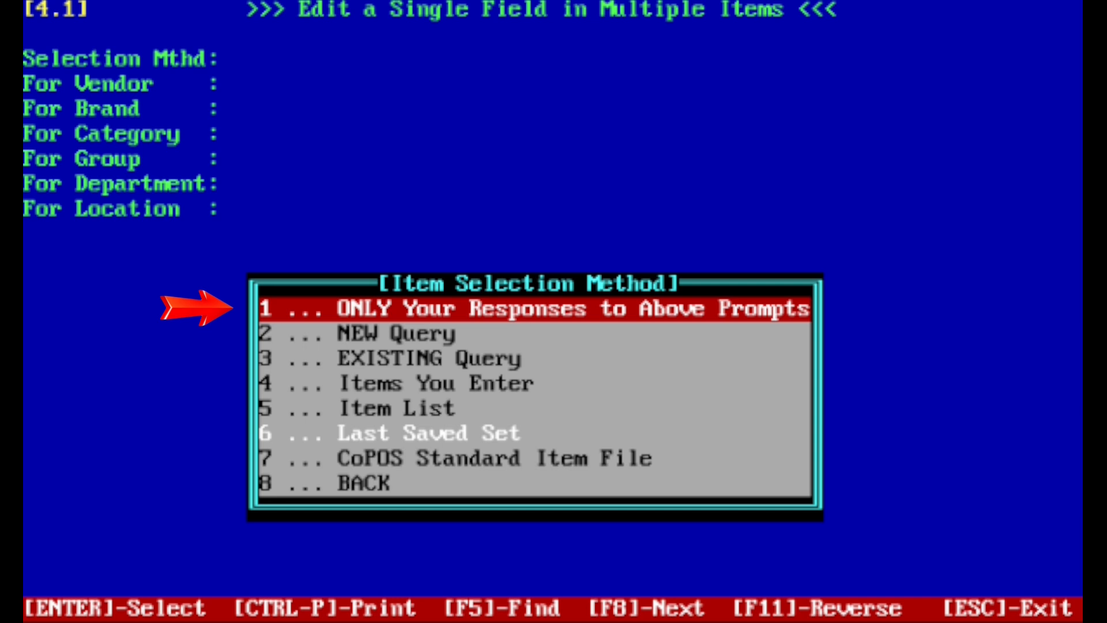
key(Return)
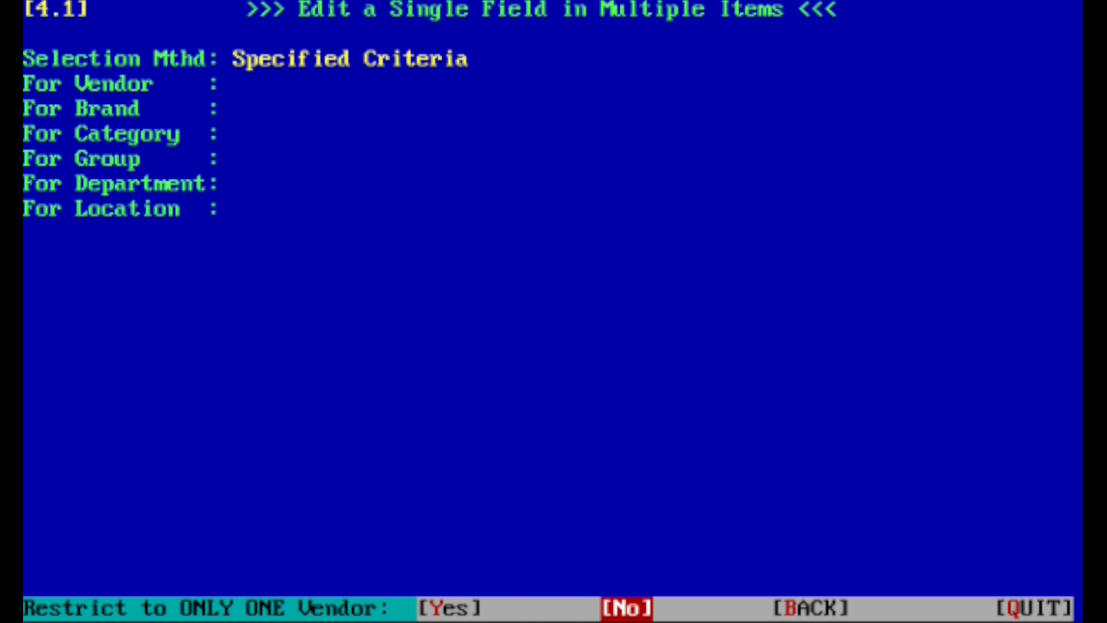
Include all vendors, brands, categories and groups in the item selection.
key(Return)
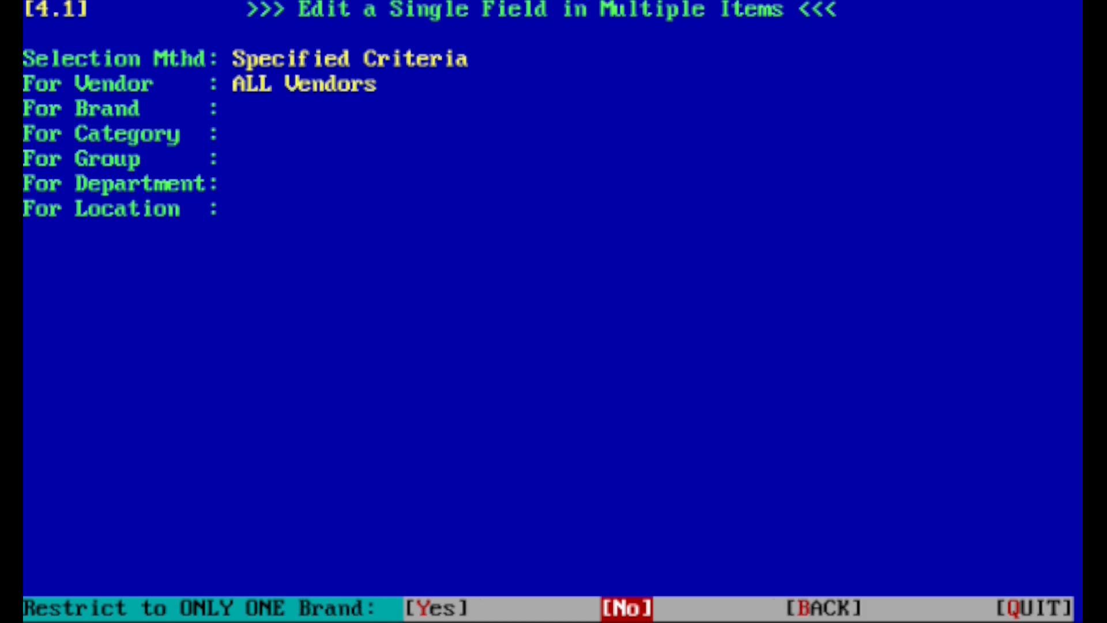
key(Return)
key(Return)
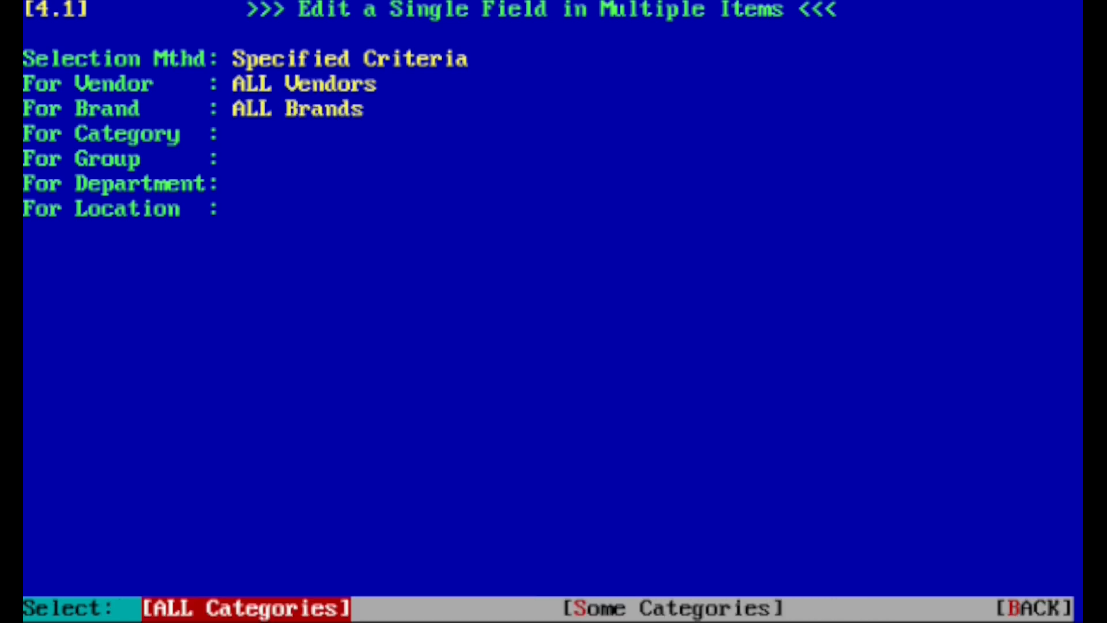
key(Return)
key(Return)
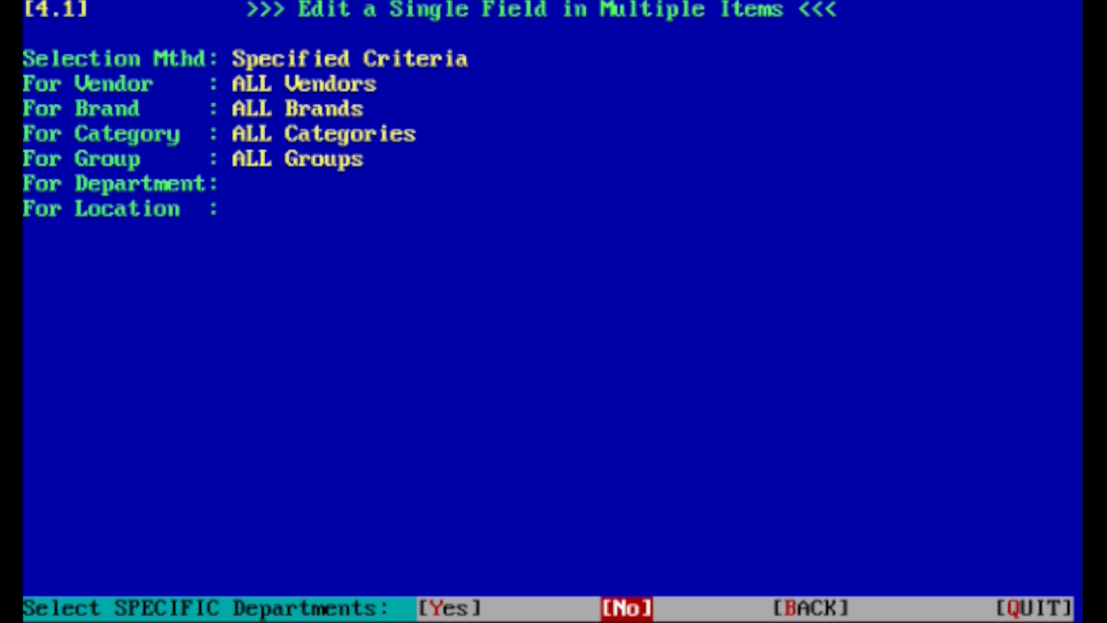
Restrict the selection to active items in the Produce department, across all shelf locations.
key(Left)
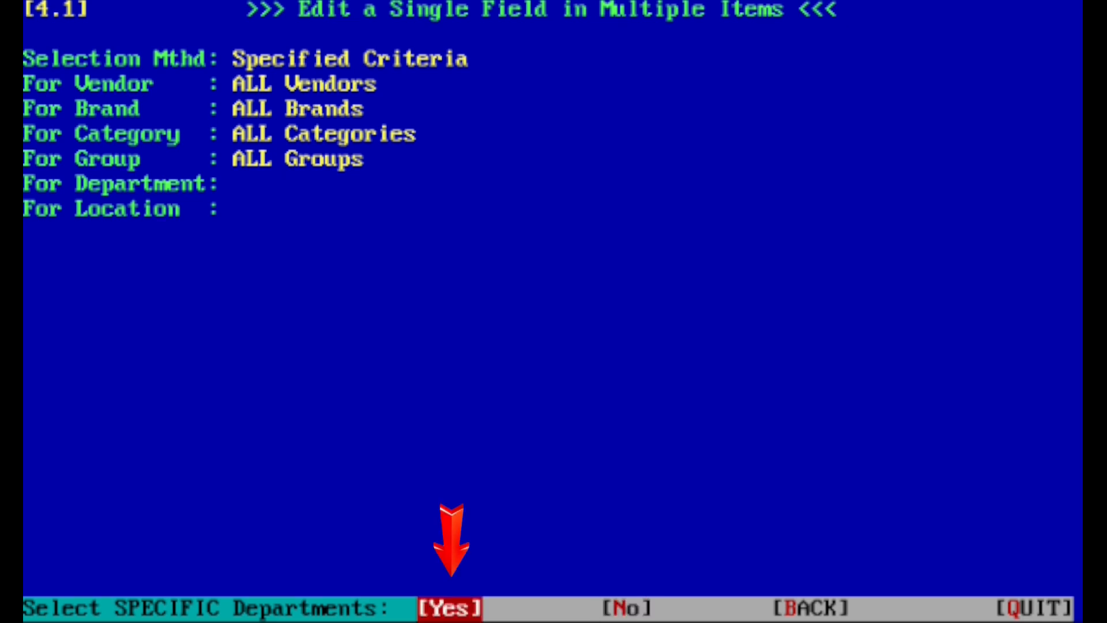
key(Return)
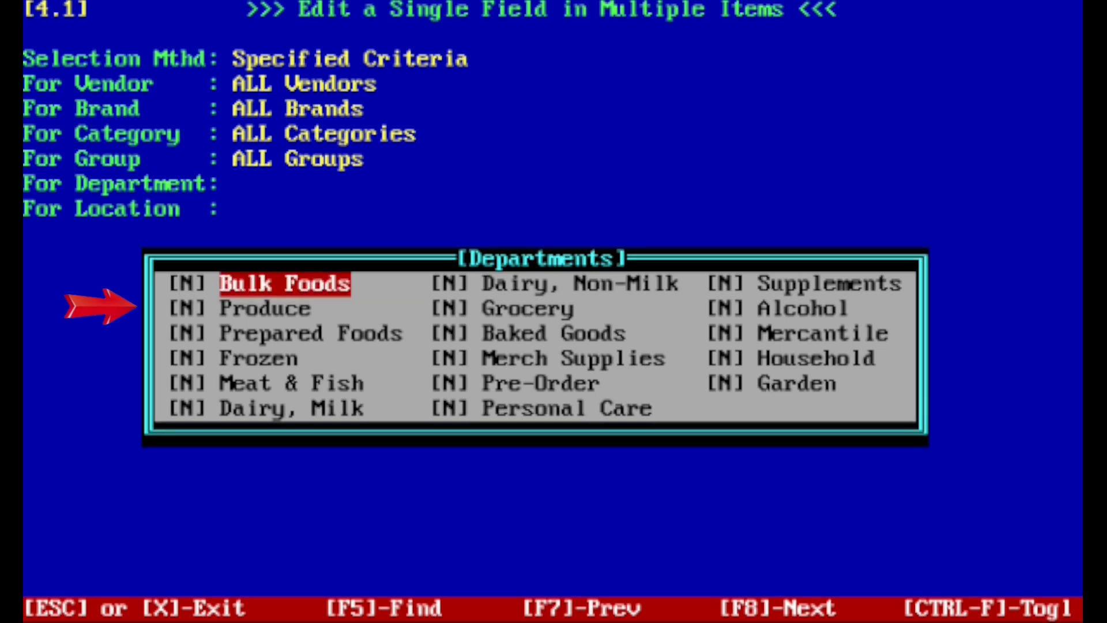
key(Down)
key(y)
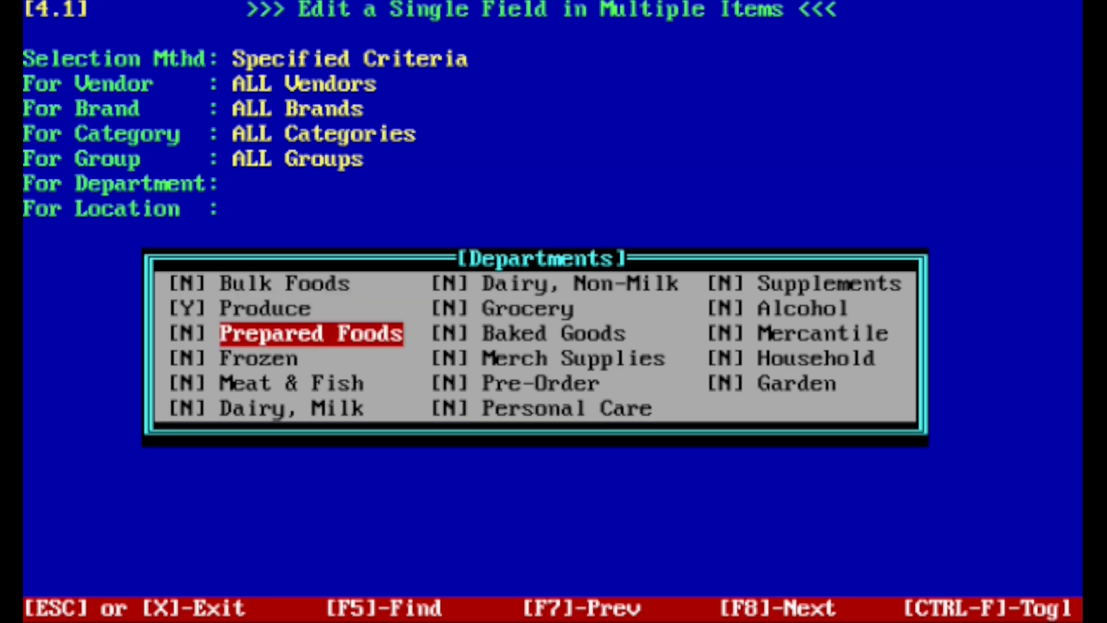
key(Escape)
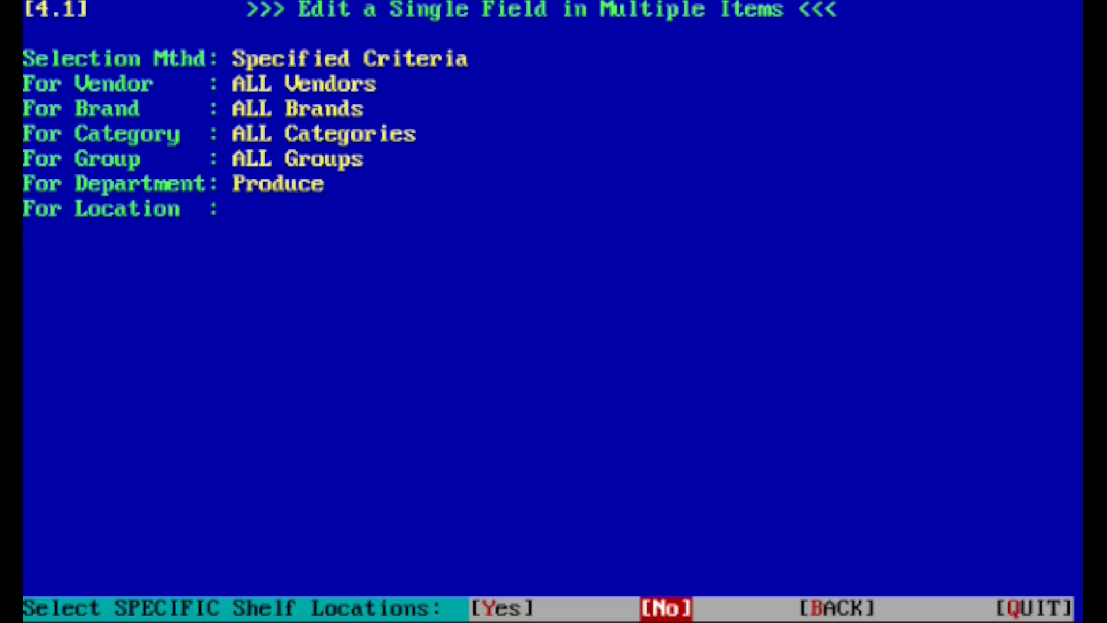
key(Return)
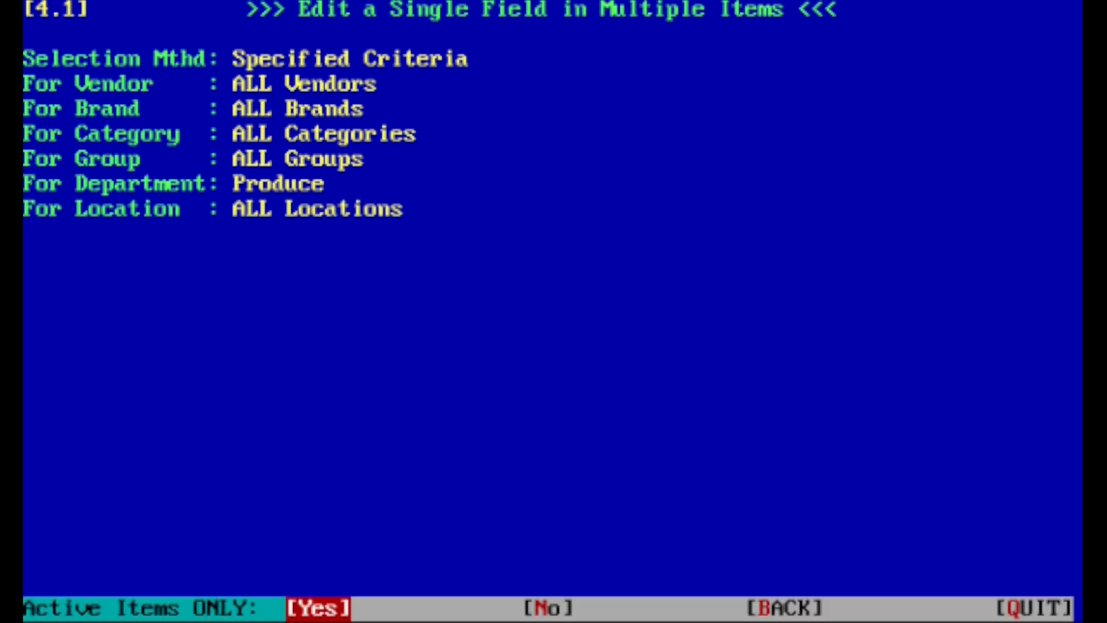
key(Return)
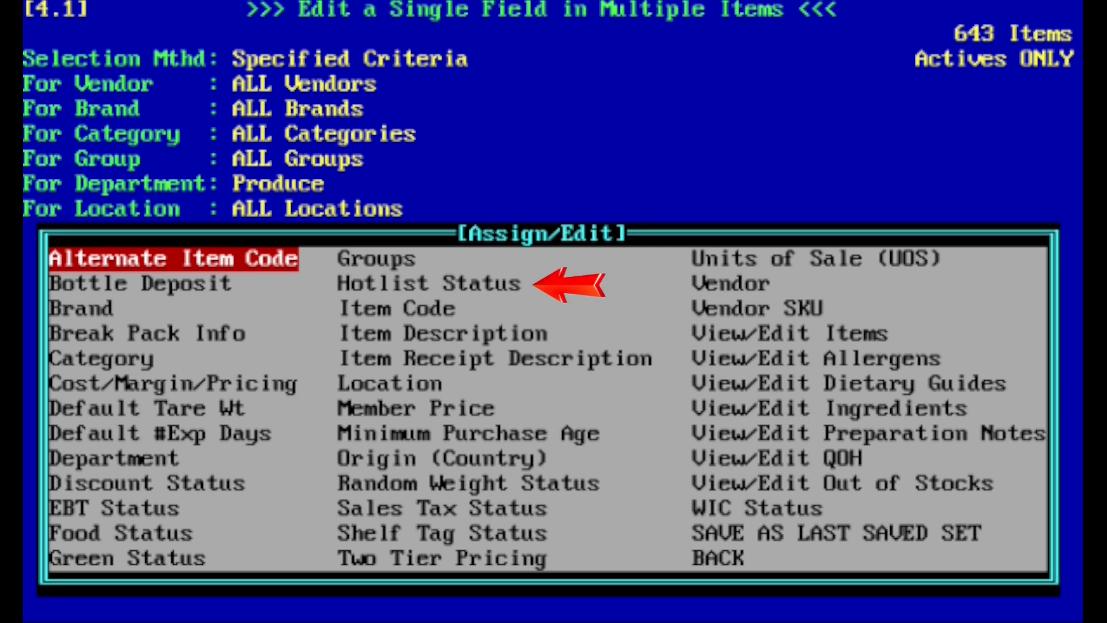
Choose Hotlist Status as the field to edit for the selected produce items.
key(Right)
key(Down)
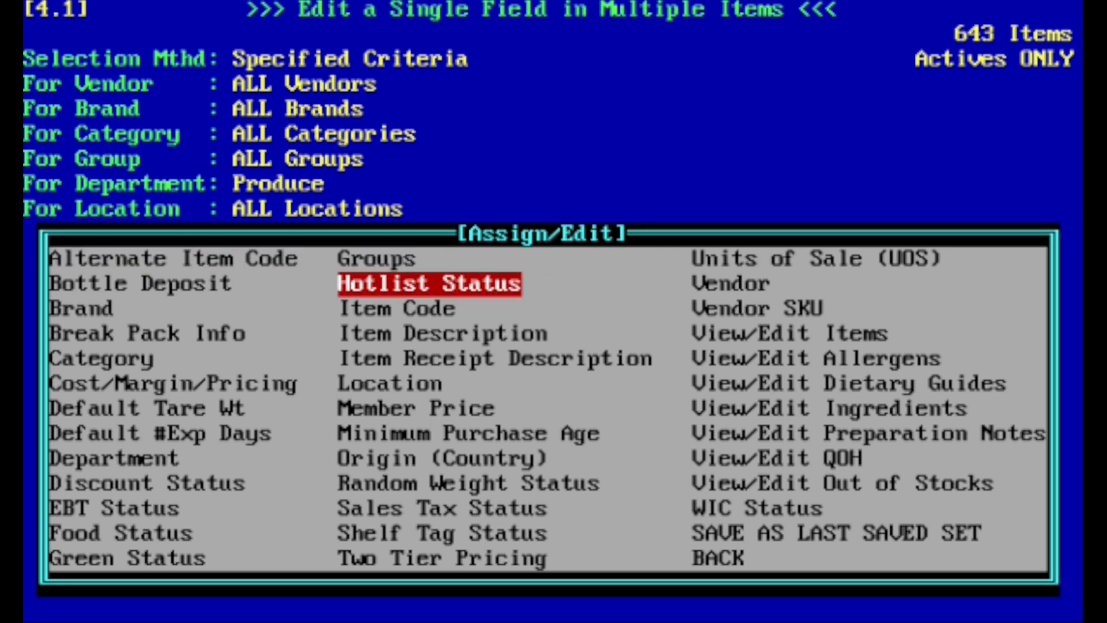
key(Return)
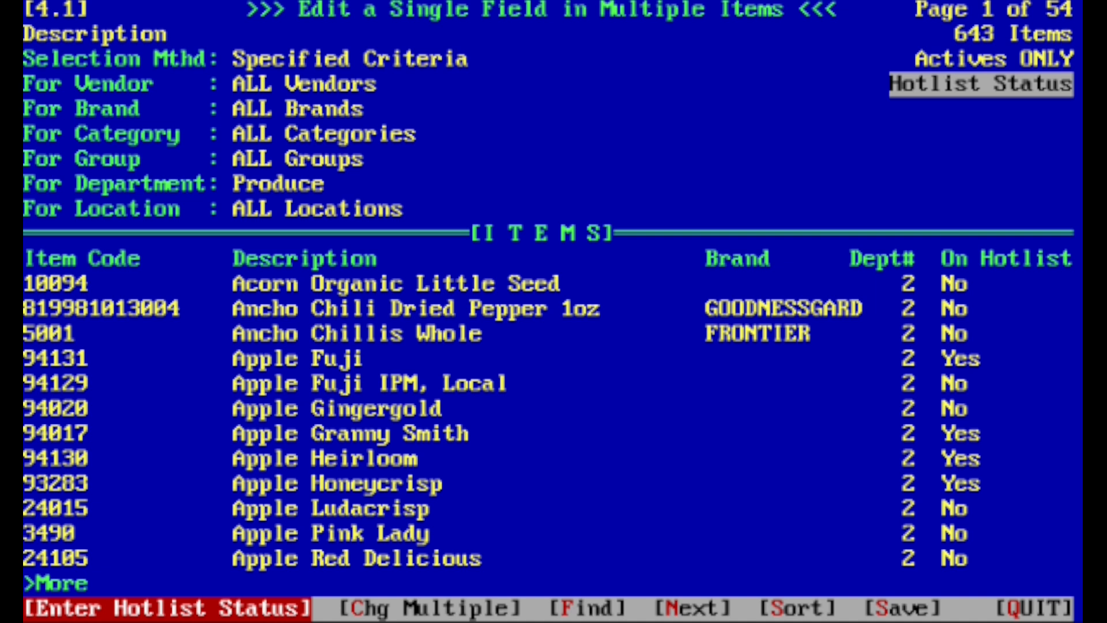
Sort the produce items by hotlist status in descending order.
key(Right)
key(Right)
key(Right)
key(Right)
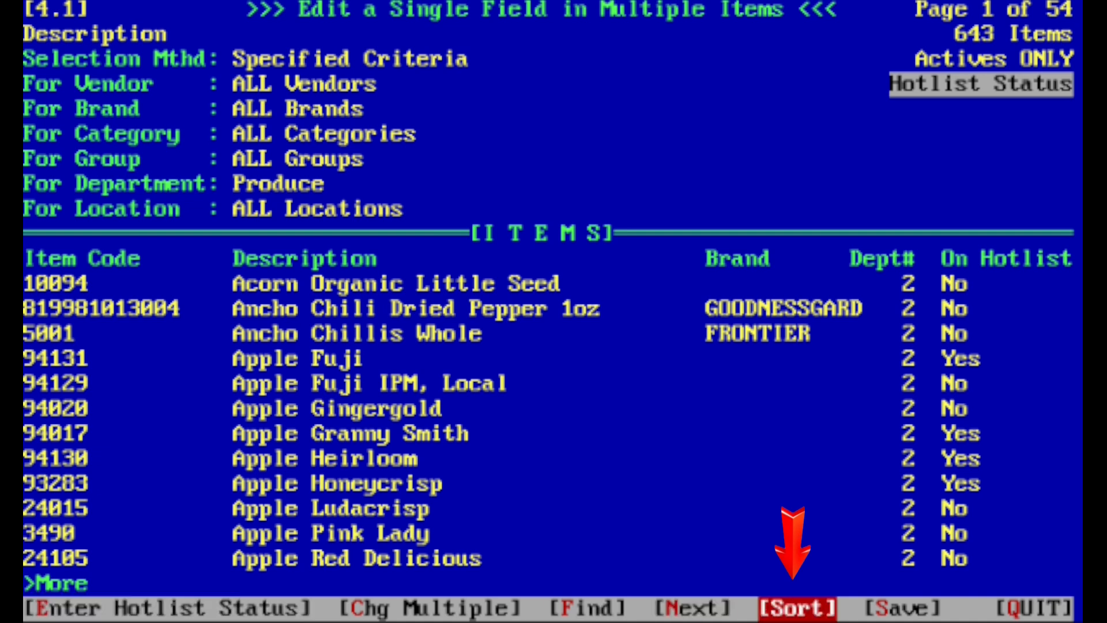
key(Return)
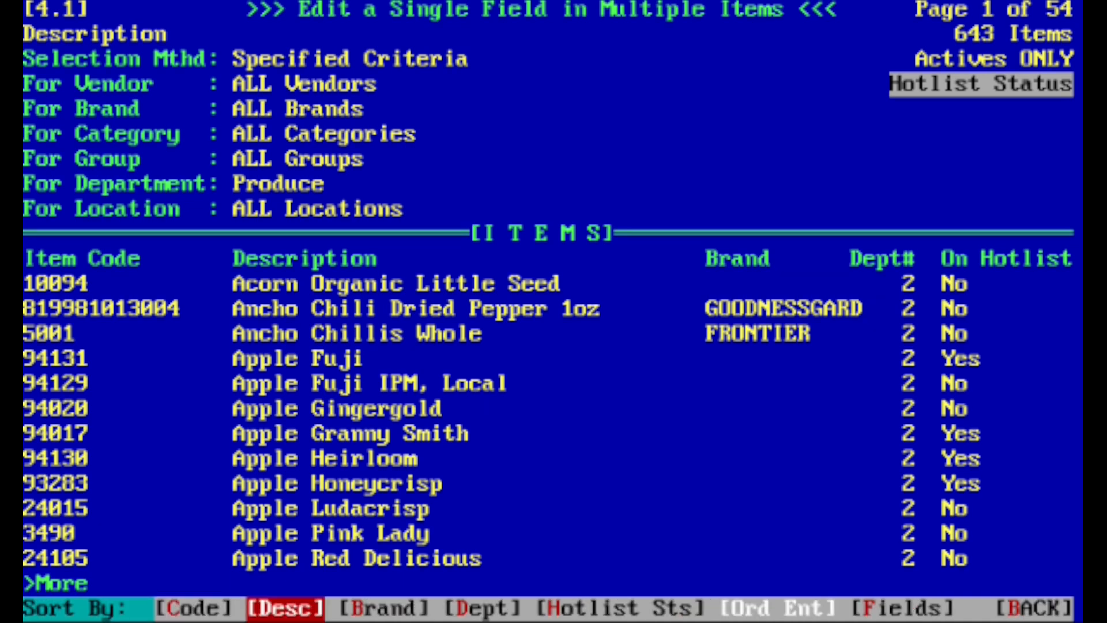
key(Right)
key(Right)
key(Right)
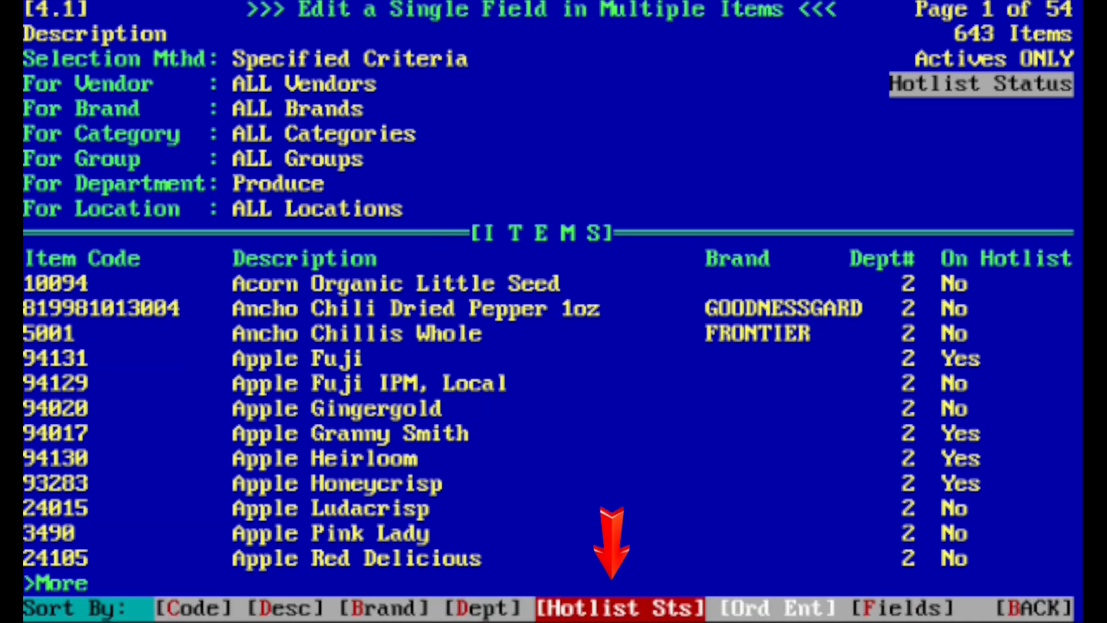
key(Return)
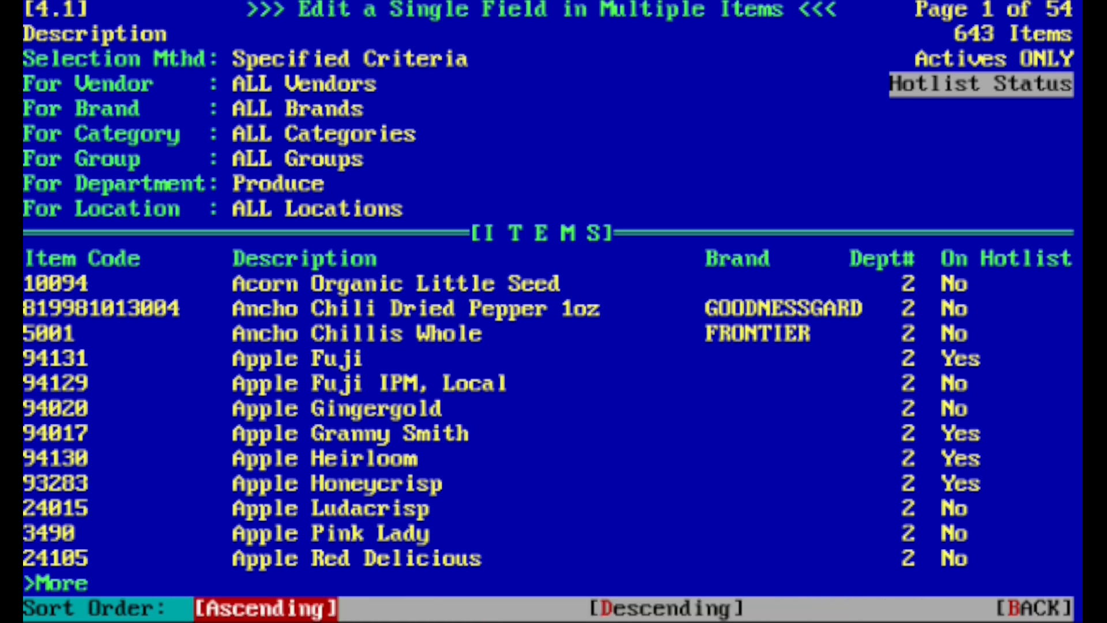
key(Right)
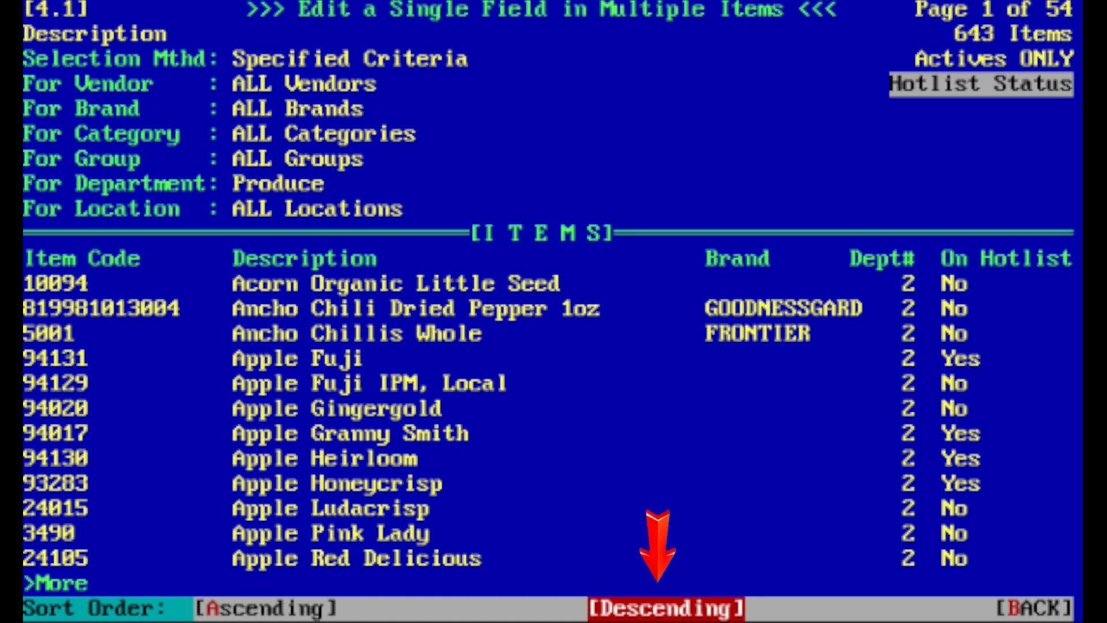
key(Return)
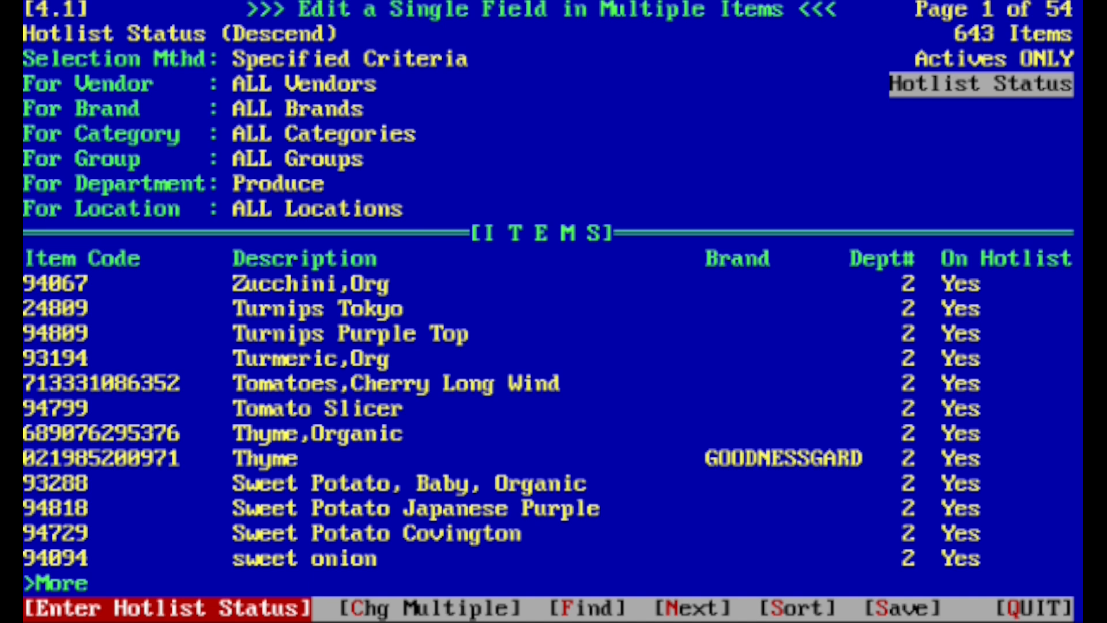
Page through the sorted list to examine where the hotlist items end, and return to the first page.
key(Page_Down)
key(Page_Down)
key(Page_Down)
key(Page_Down)
key(Page_Down)
key(Page_Down)
key(Page_Down)
key(Page_Down)
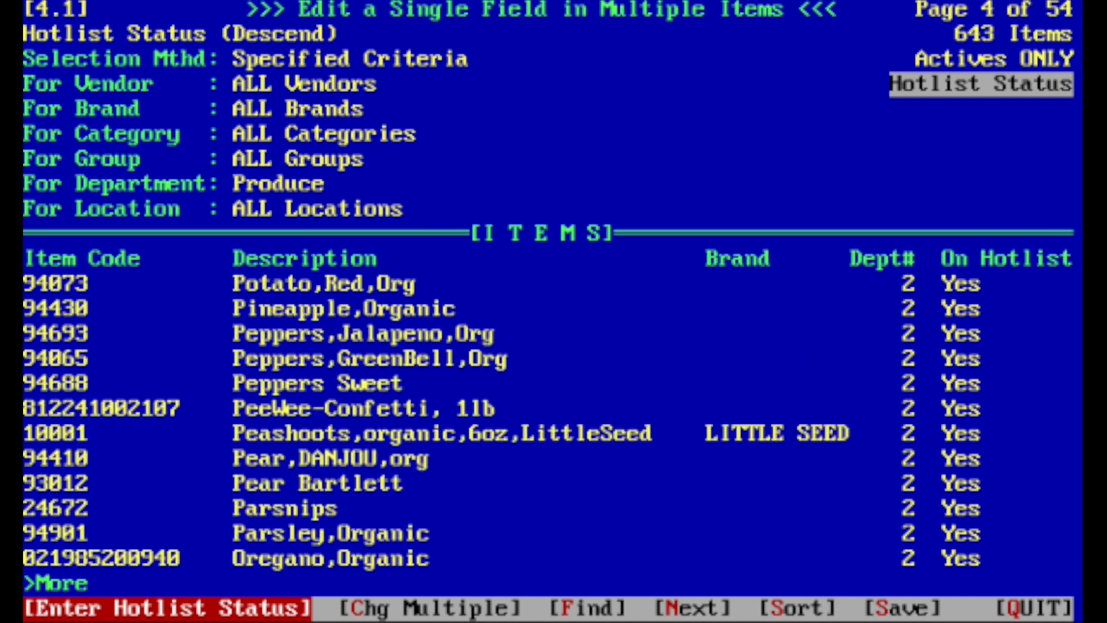
key(Page_Down)
key(Page_Down)
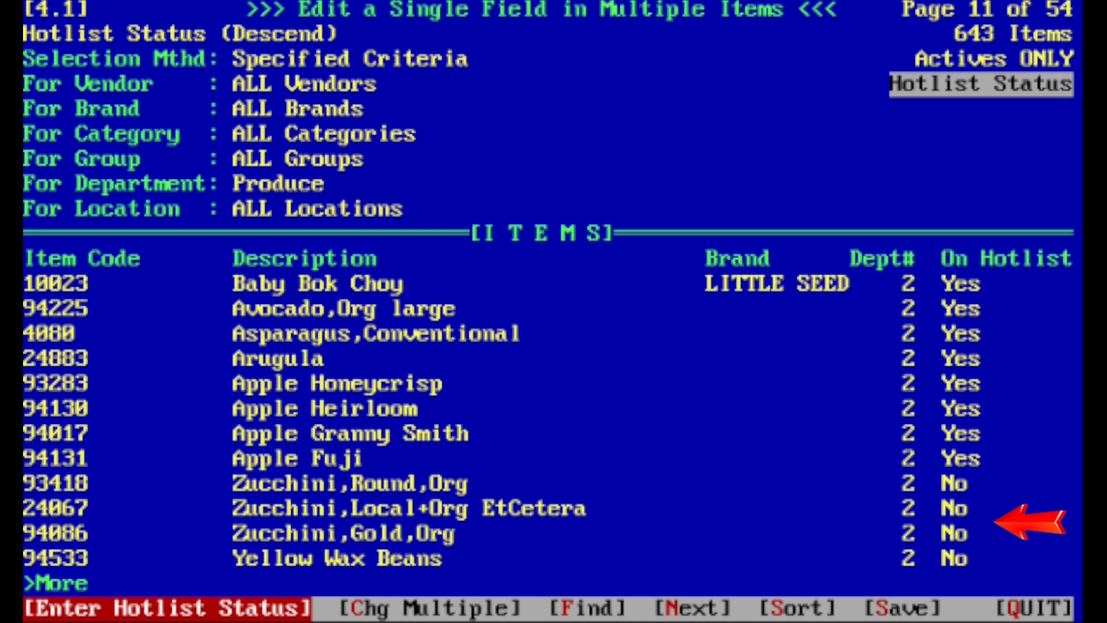
key(Home)
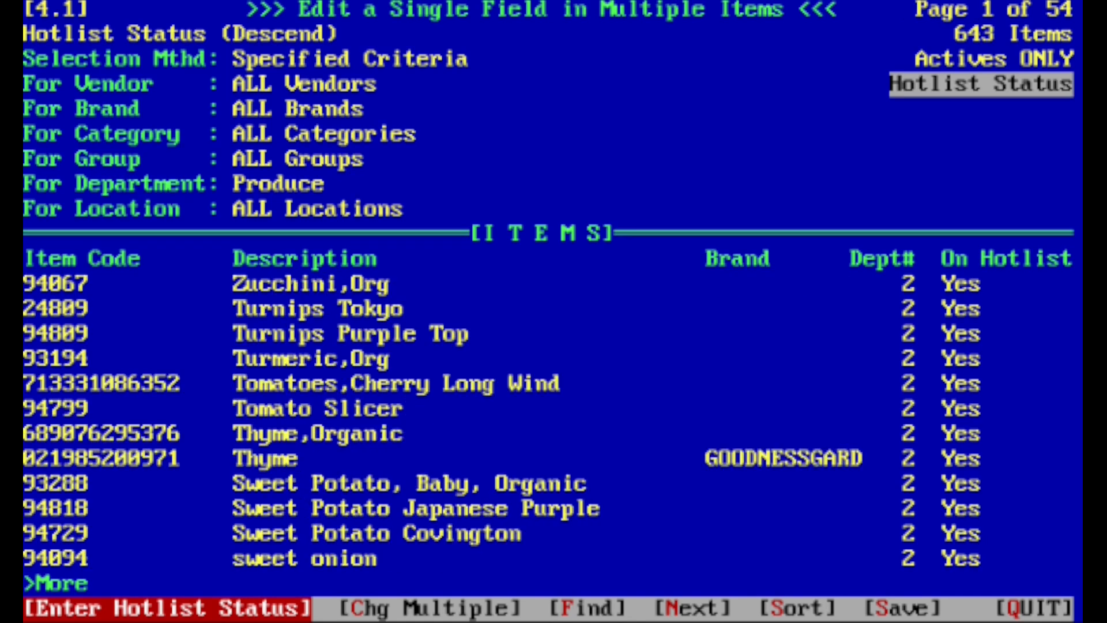
Set the hotlist status of Zucchini,Org to No and advance to the Turmeric,Org entry.
key(Return)
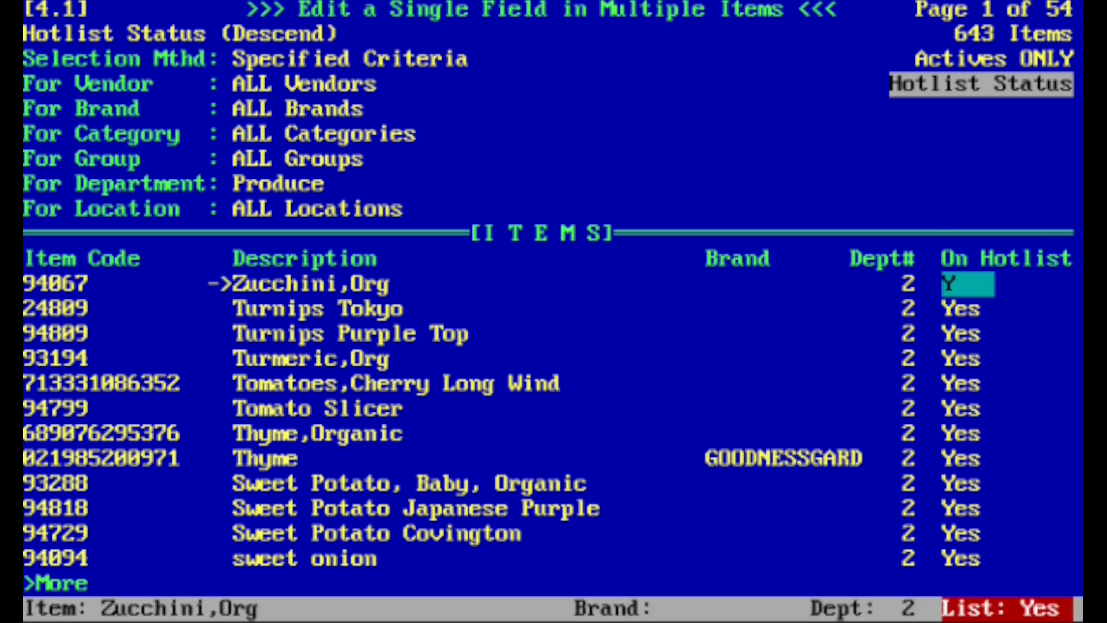
text(n)
key(Up)
key(Down)
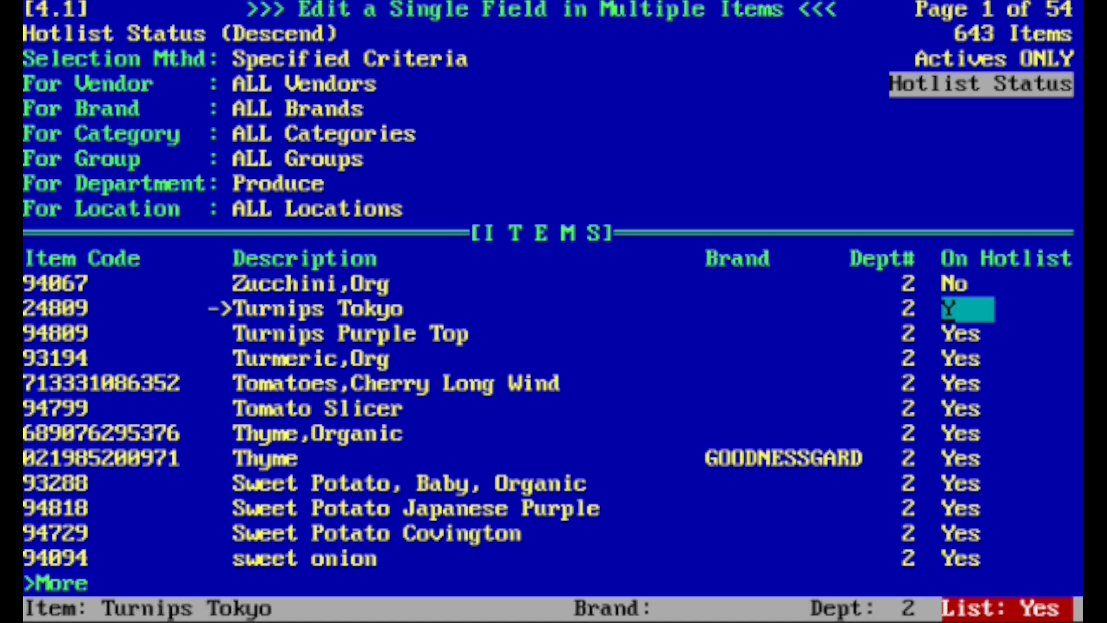
key(Return)
key(Return)
key(Return)
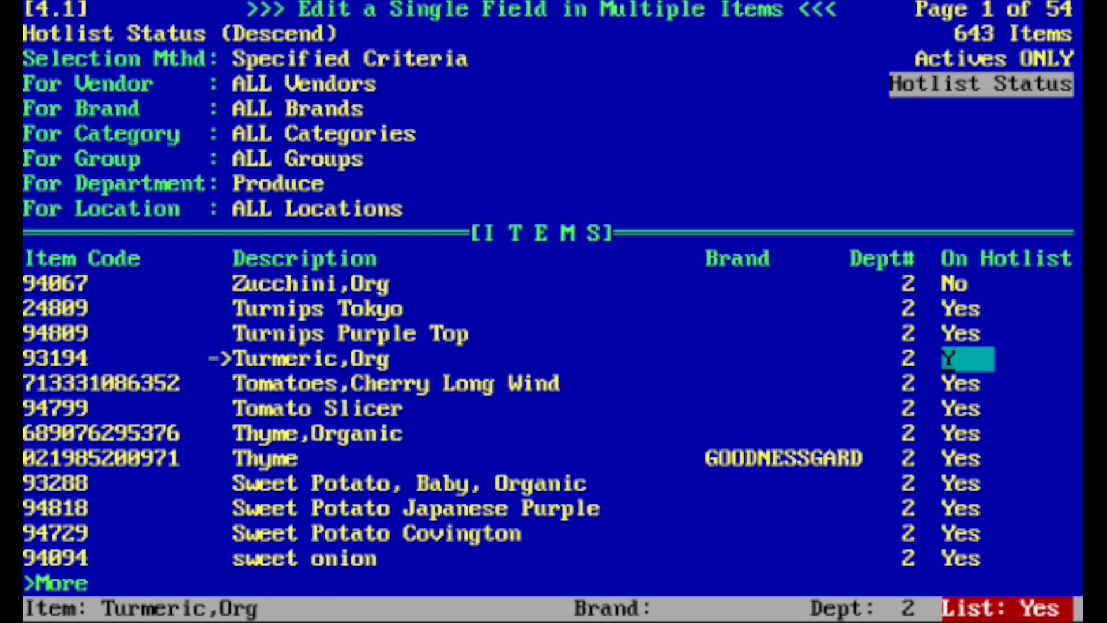
Restart hotlist status entry at Zucchini,Org and view the help on the accepted entry codes.
key(Escape)
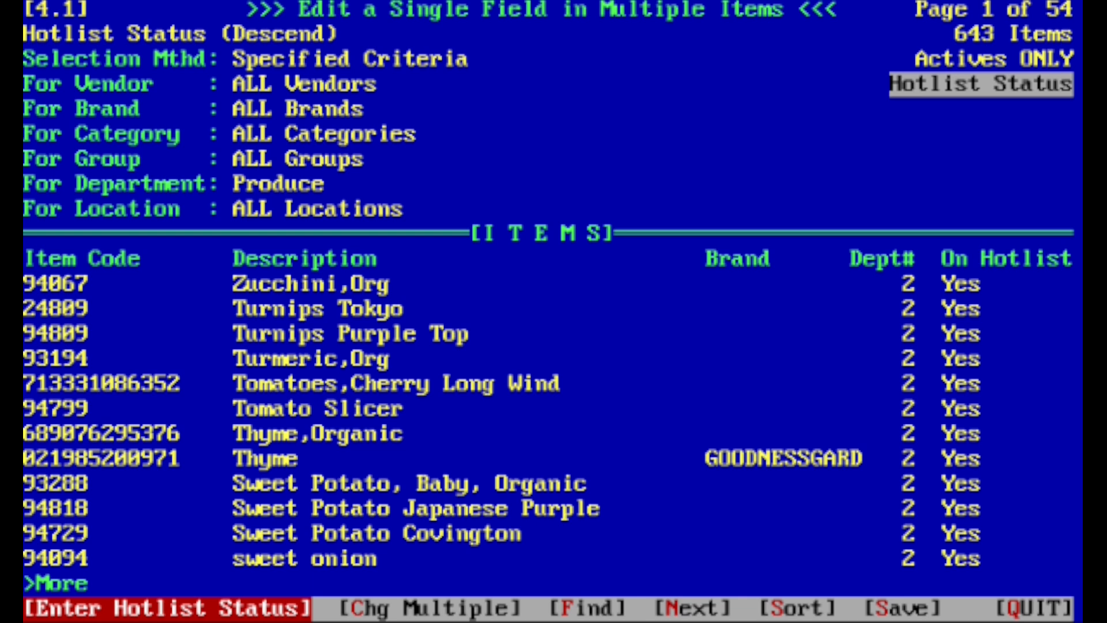
key(Return)
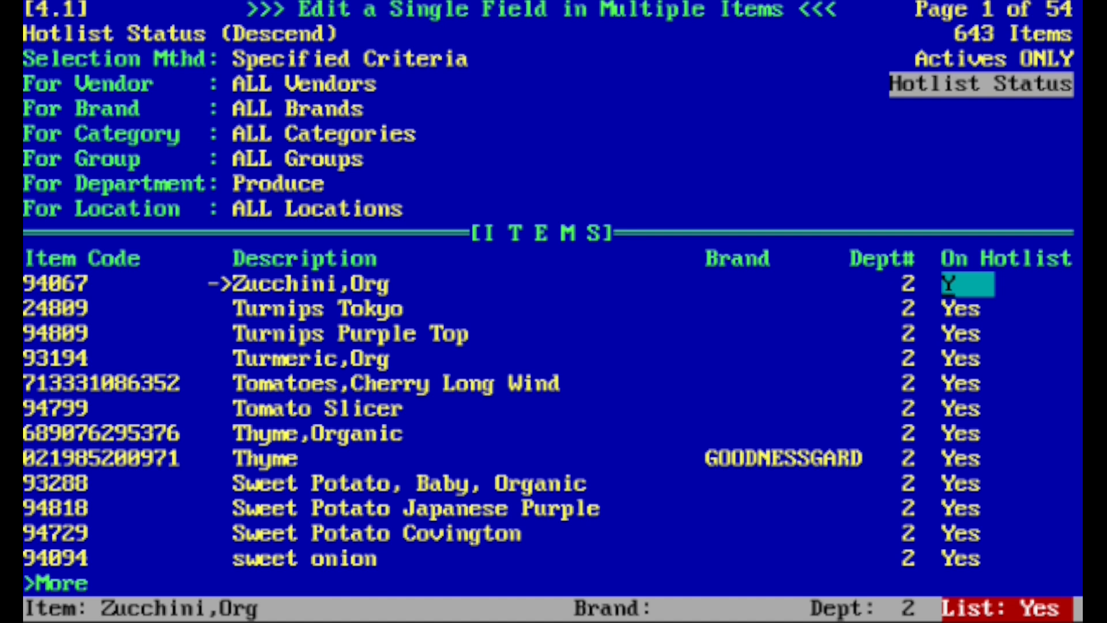
key(F1)
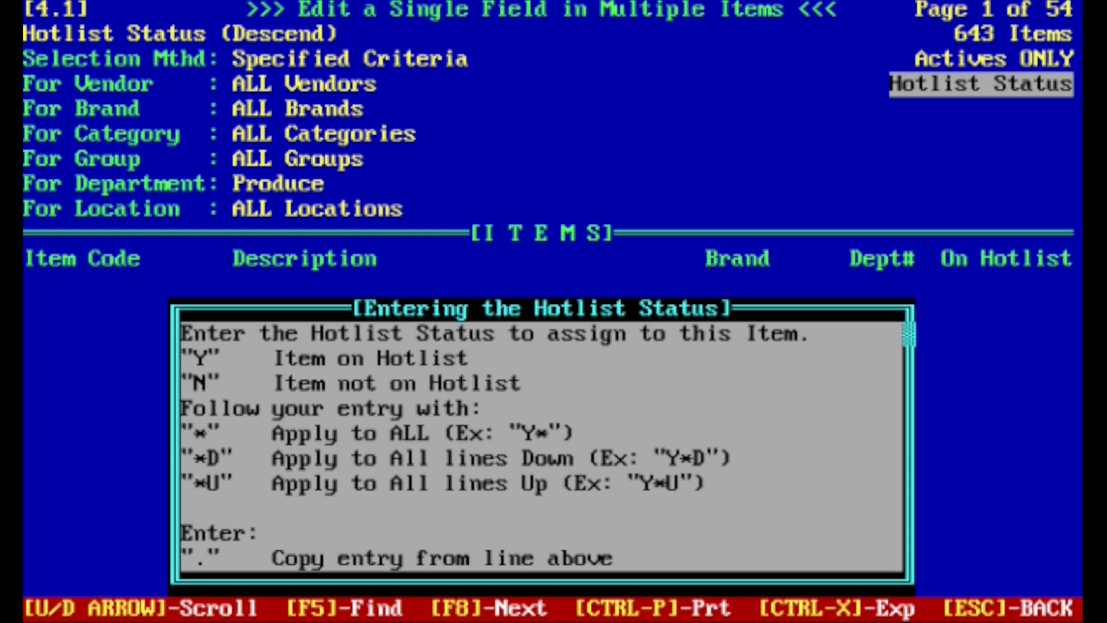
text(Y)
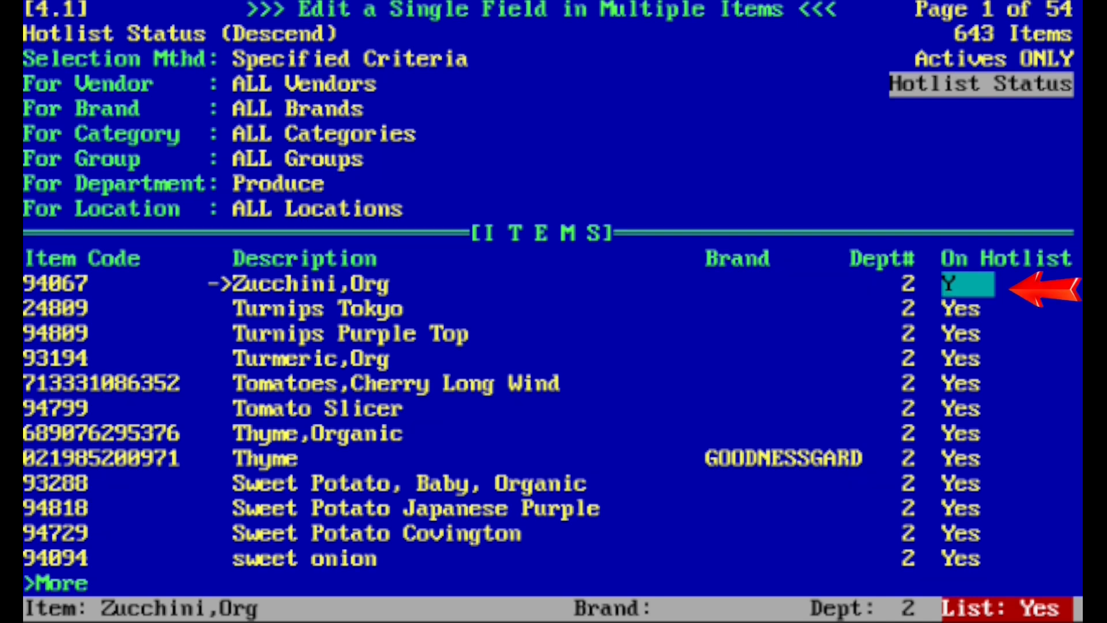
Set the hotlist status of all listed produce items to No with the N* entry on Zucchini,Org.
text(N*)
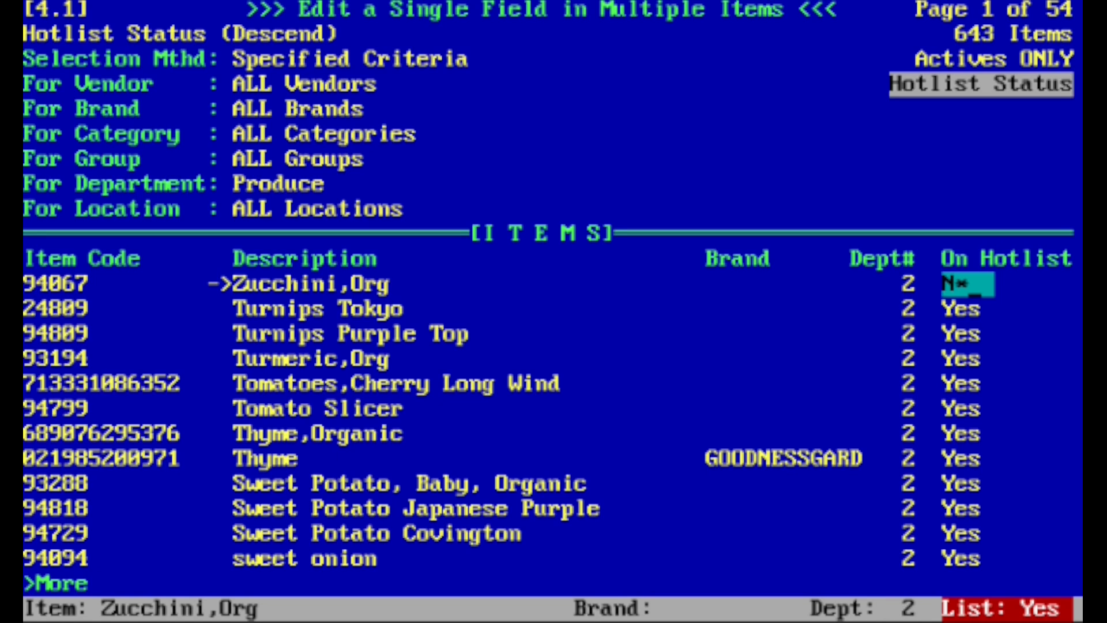
key(Return)
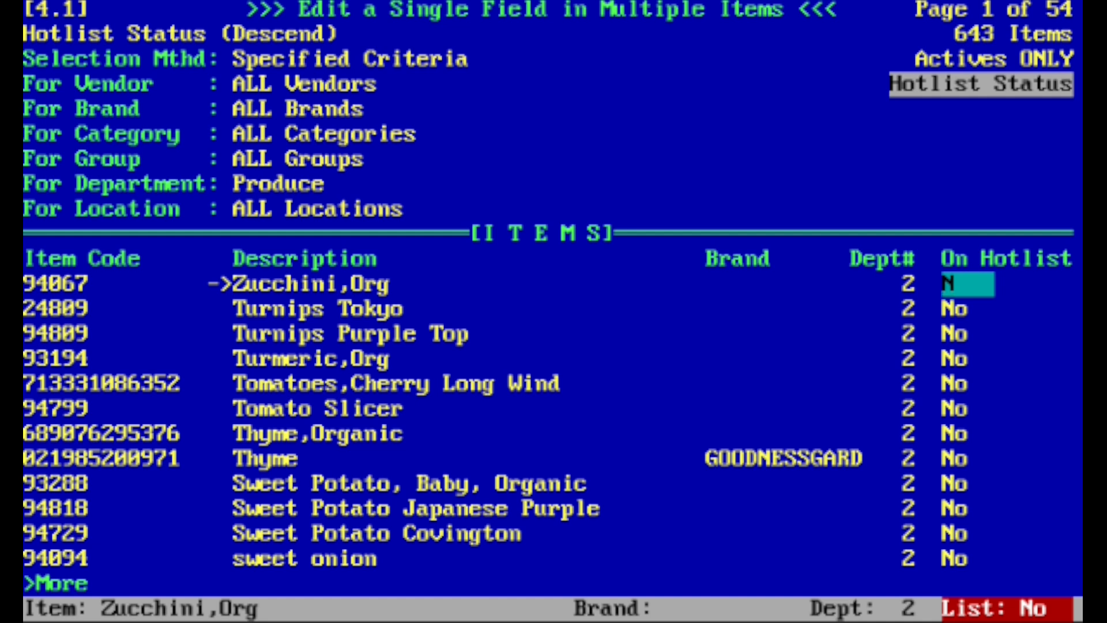
Set the hotlist status of Turnips Purple Top and all items above it to Yes, and return to Zucchini,Org.
key(Return)
key(Return)
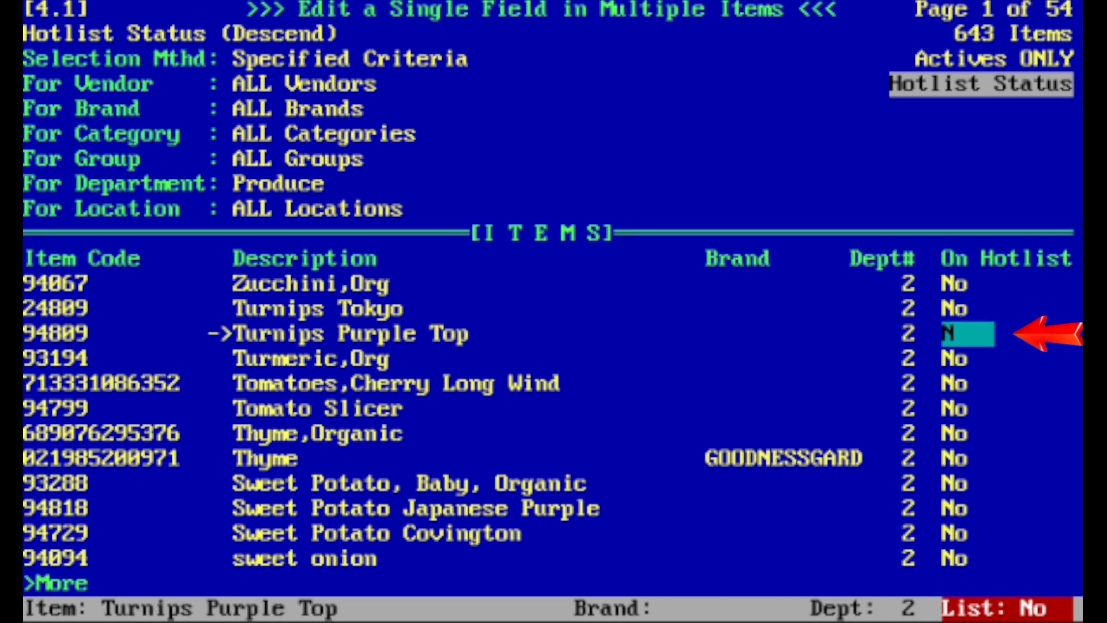
text(y)
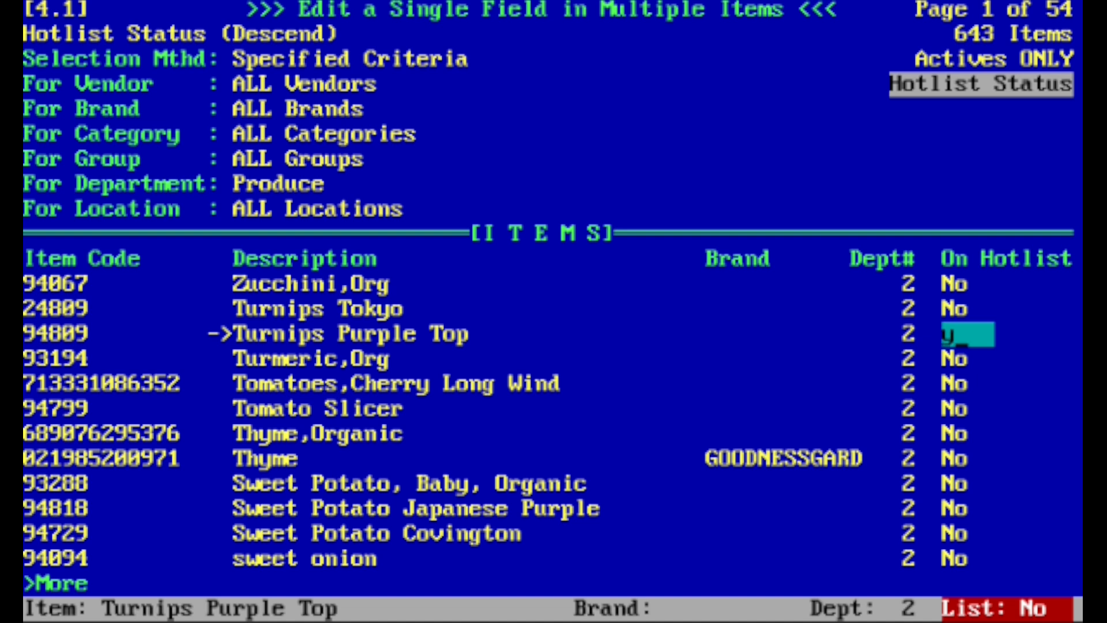
key(Up)
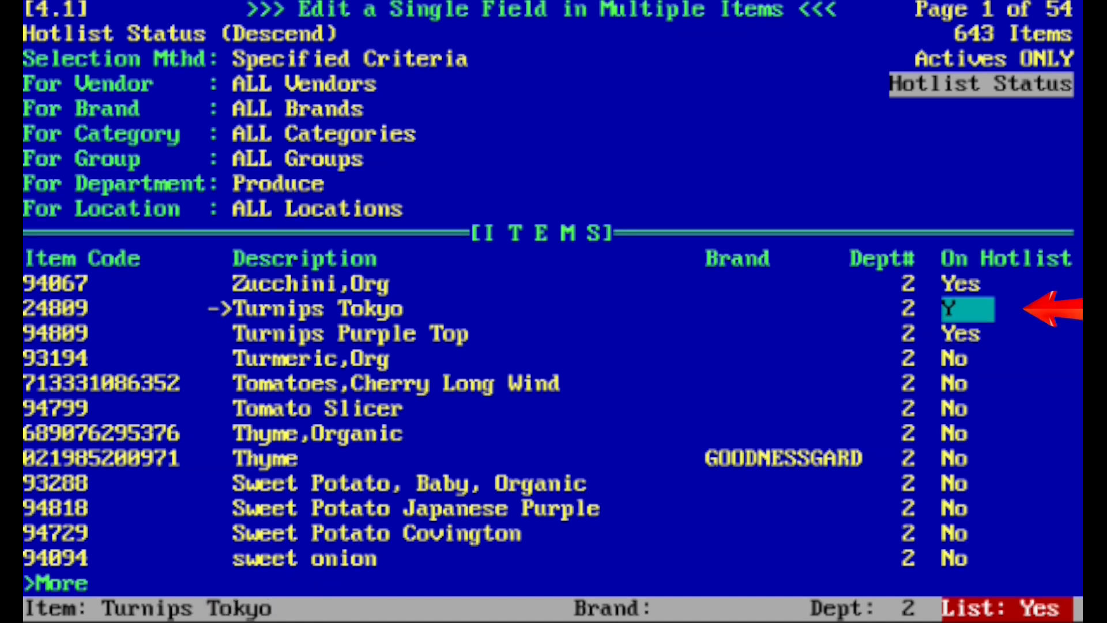
key(Up)
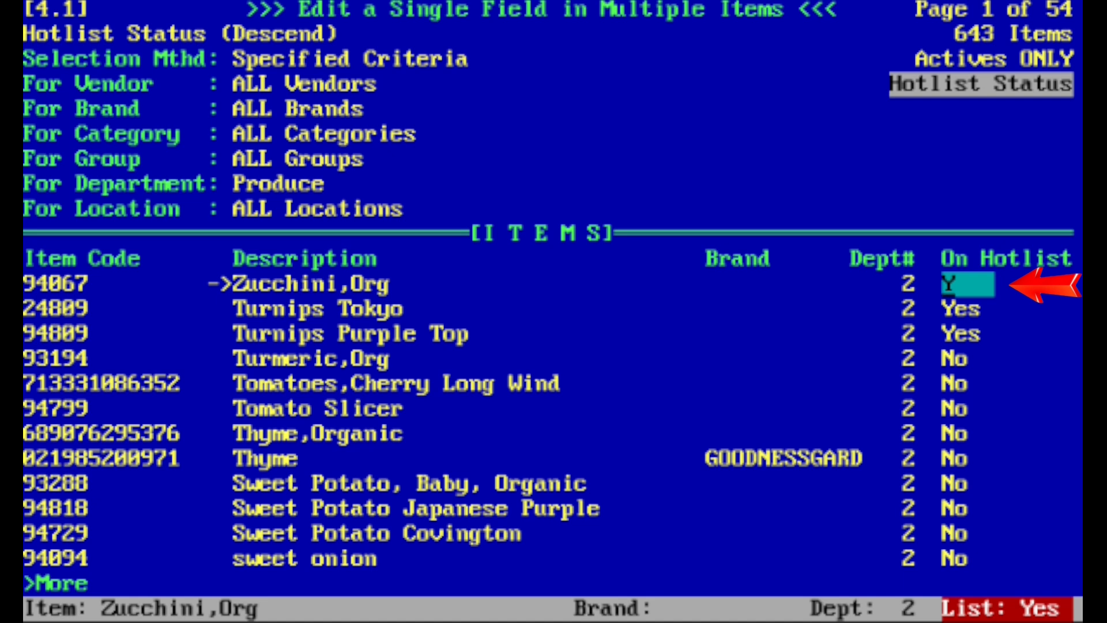
Set the hotlist status of all listed produce items to Yes and finish status entry.
key(Delete)
text(F)
key(Return)
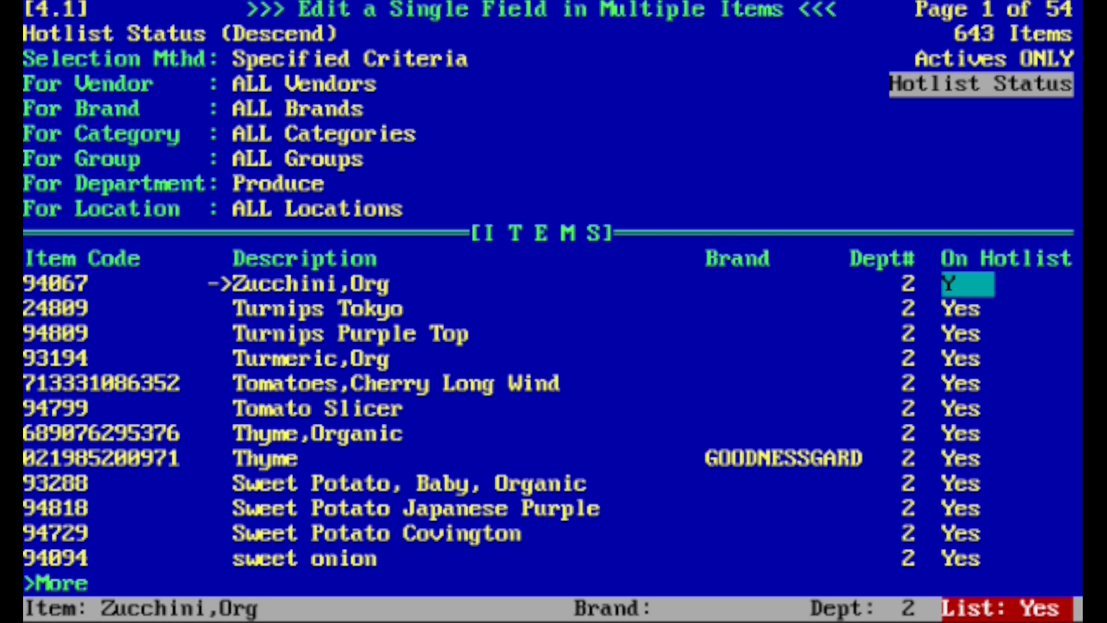
key(Return)
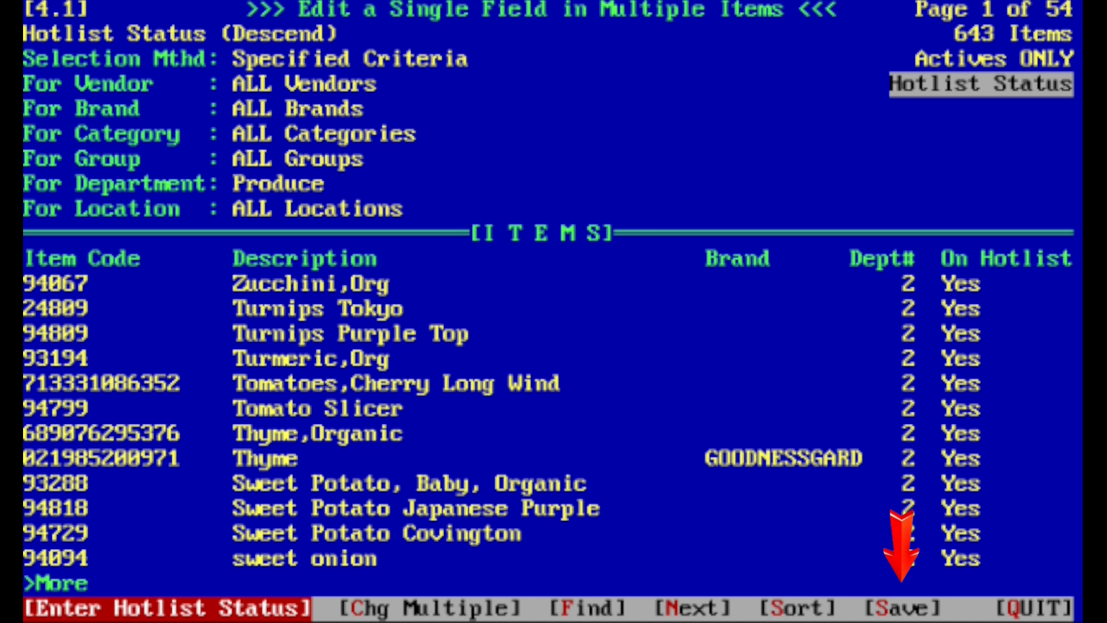
Save the hotlist status changes for the produce items.
key(Left)
key(Left)
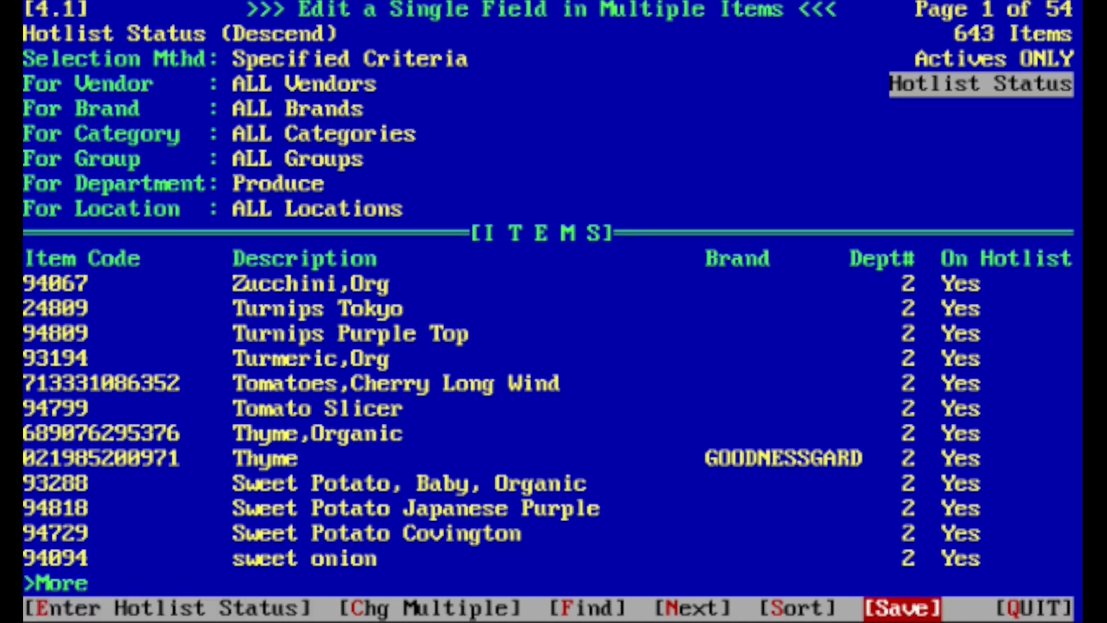
key(Return)
key(Return)
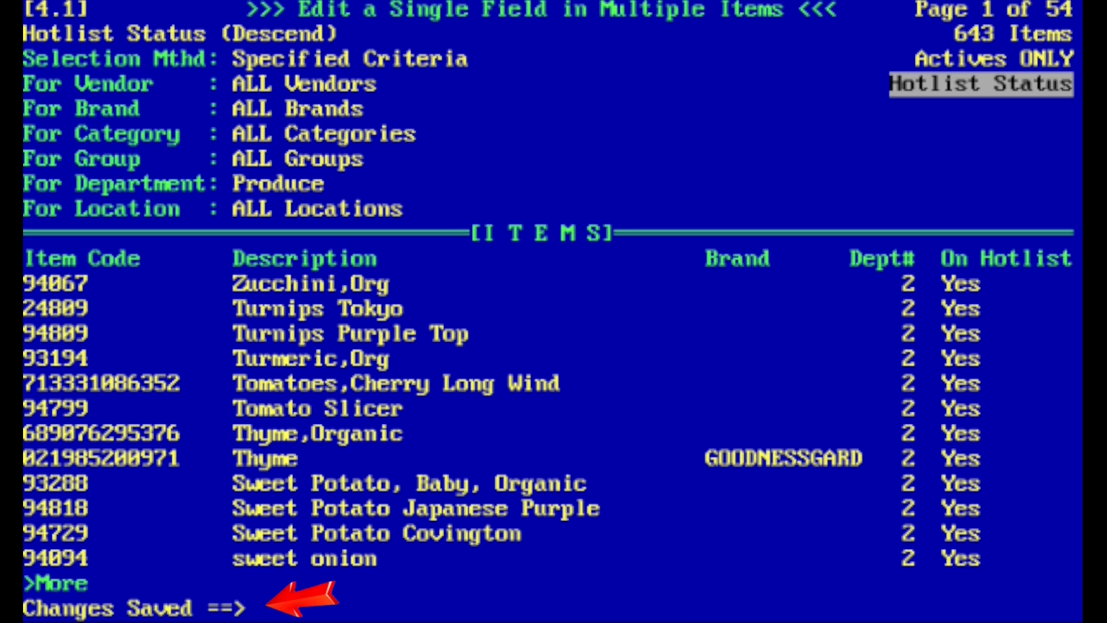
key(Return)
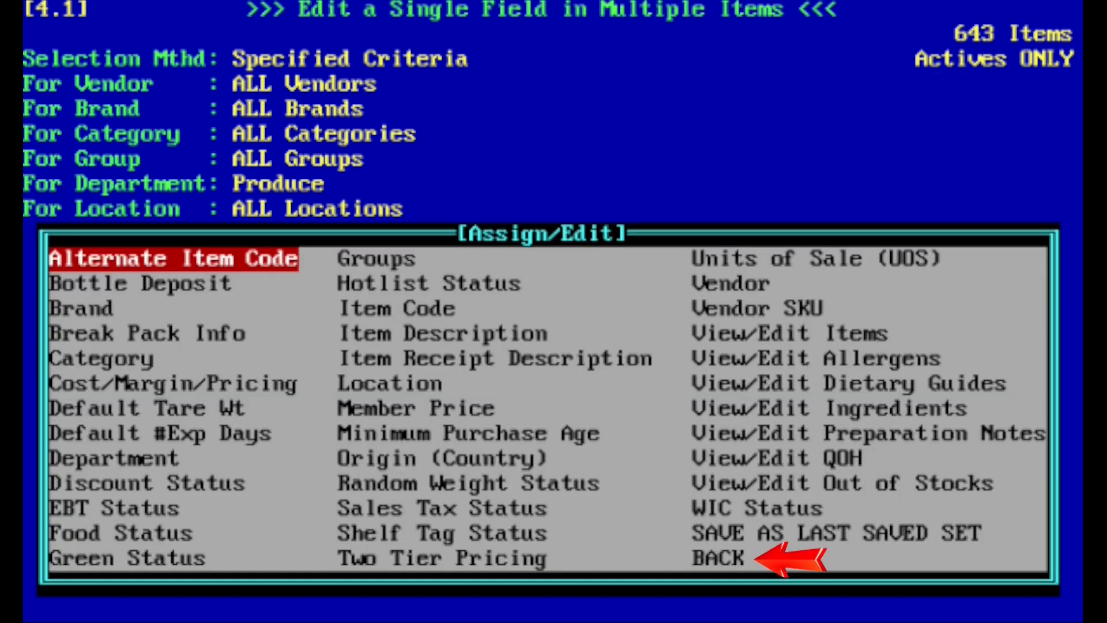
Go back from the Assign/Edit choices and quit the Item Database to the main menu.
key(Up)
key(Right)
key(Right)
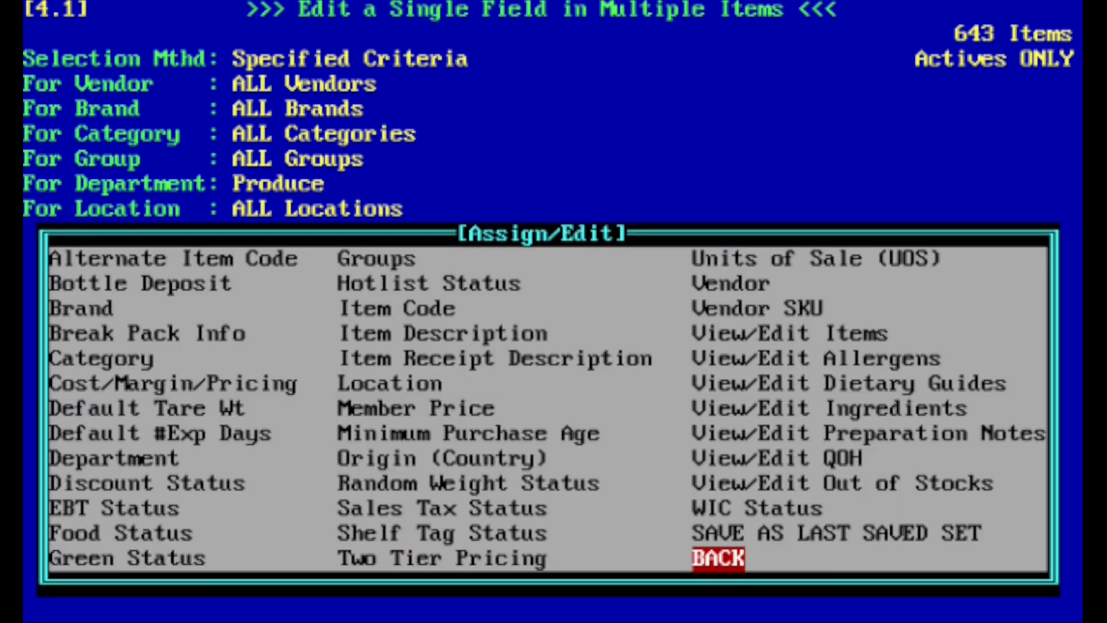
key(Return)
key(Left)
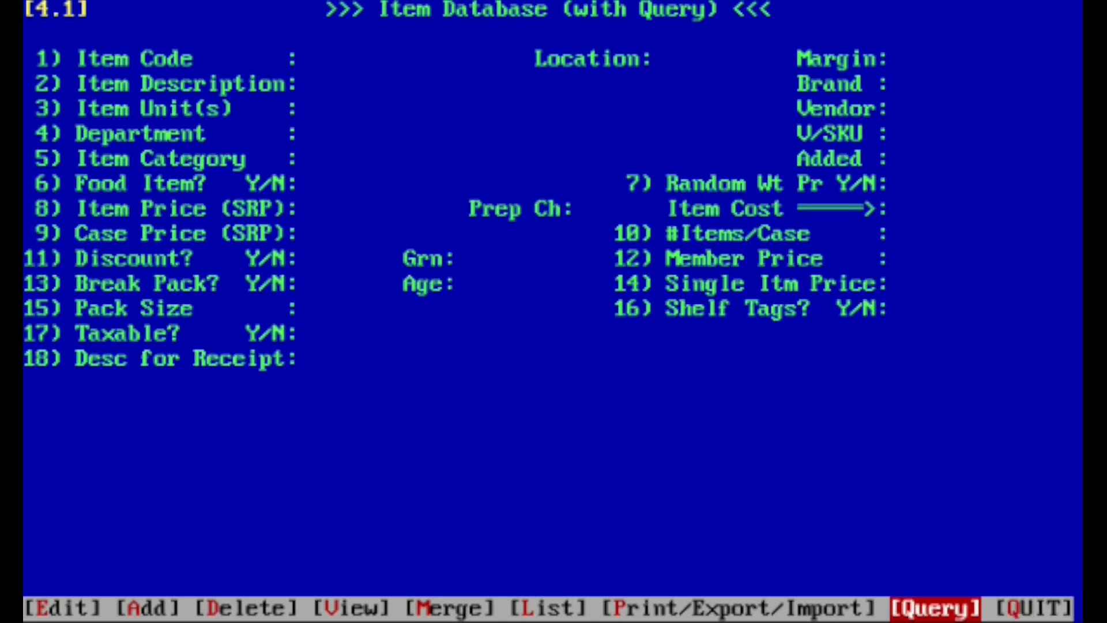
key(Return)
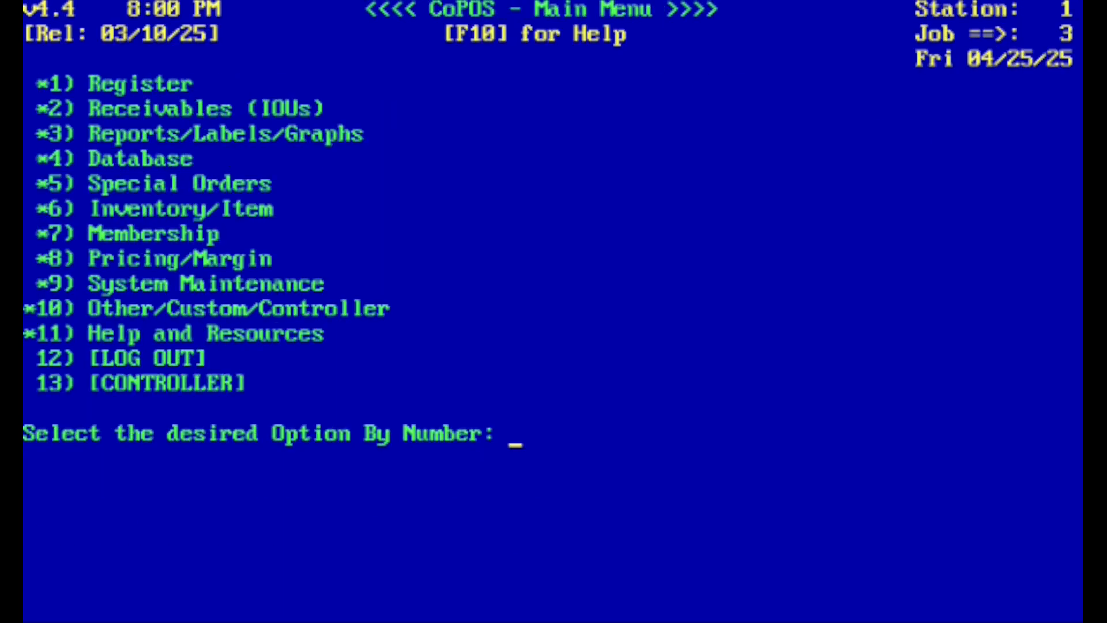
Open Specify the Default Hotlist (10.2.1) to review its note and department list, and return to the main menu.
text(10)
key(Return)
text(2)
key(Return)
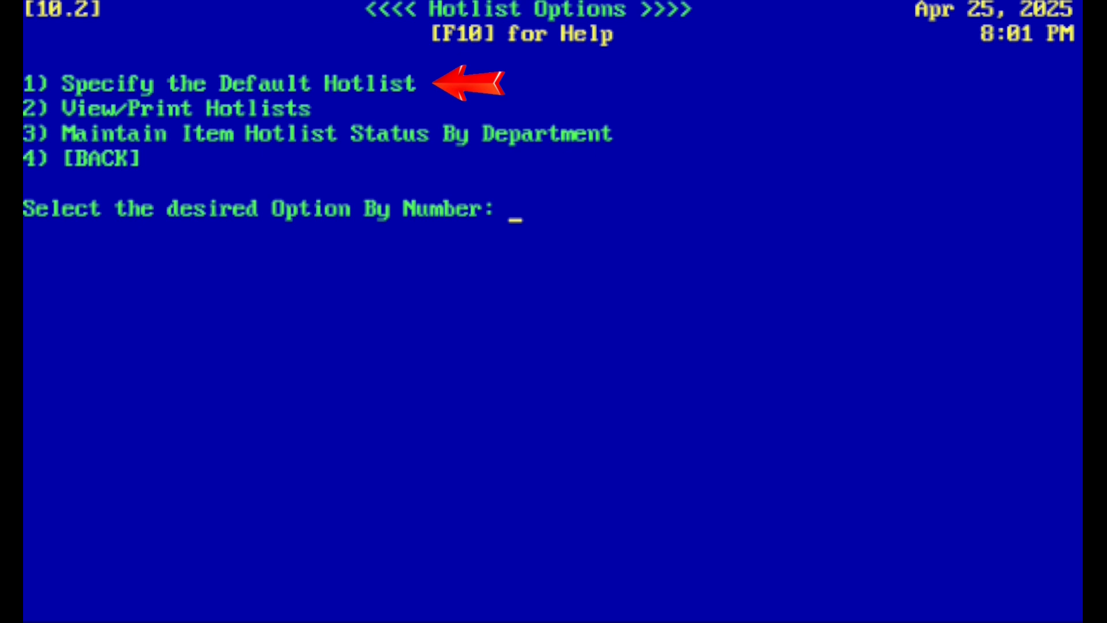
text(1)
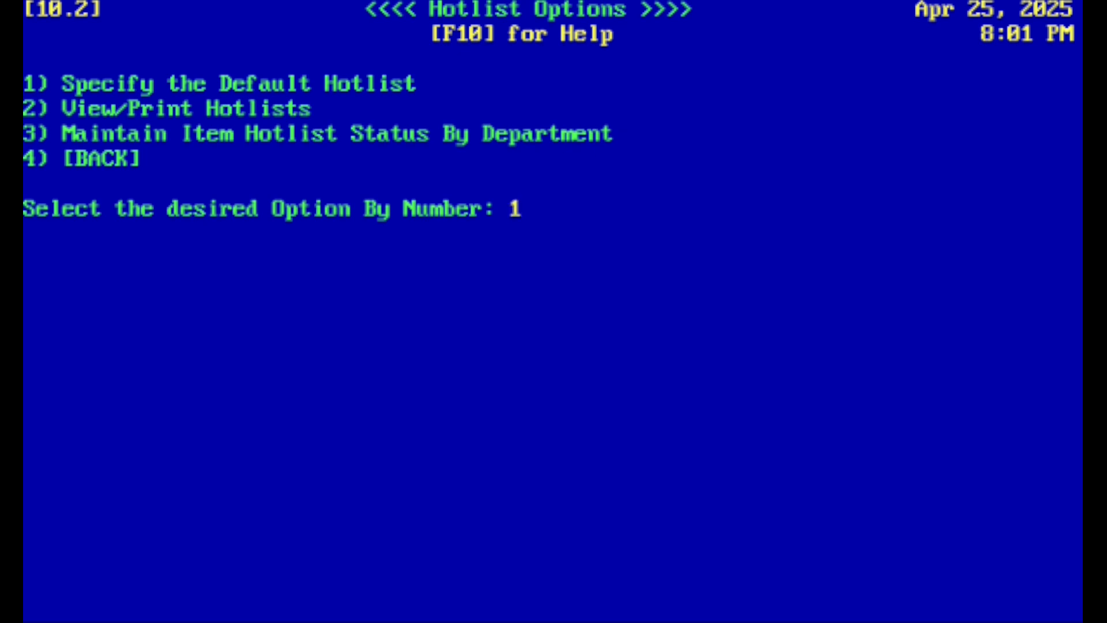
key(Return)
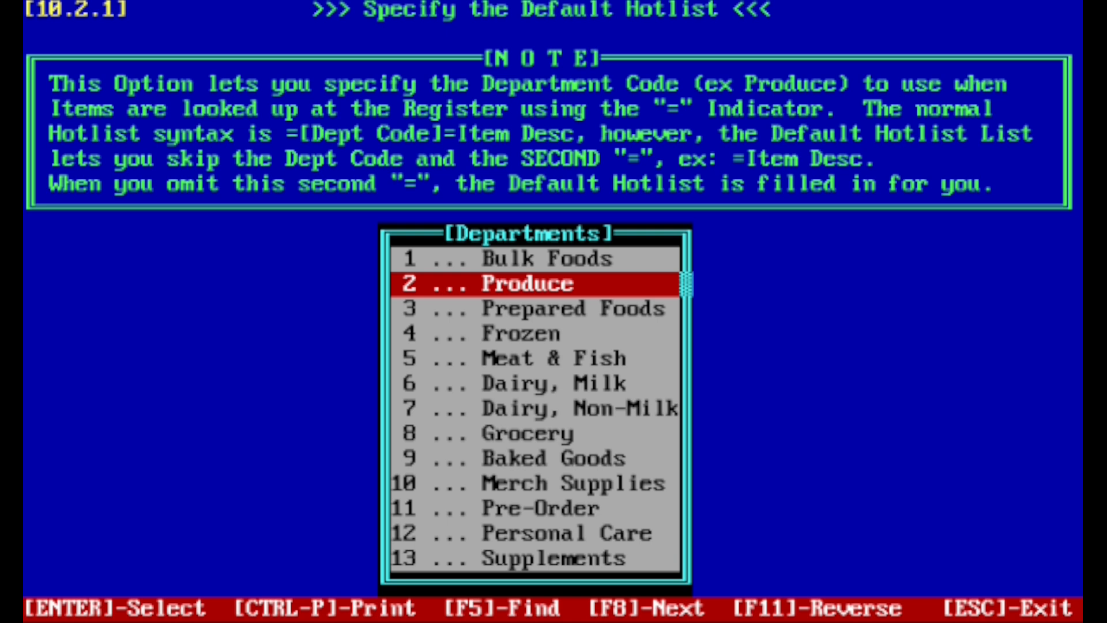
key(Escape)
key(Escape)
key(Escape)
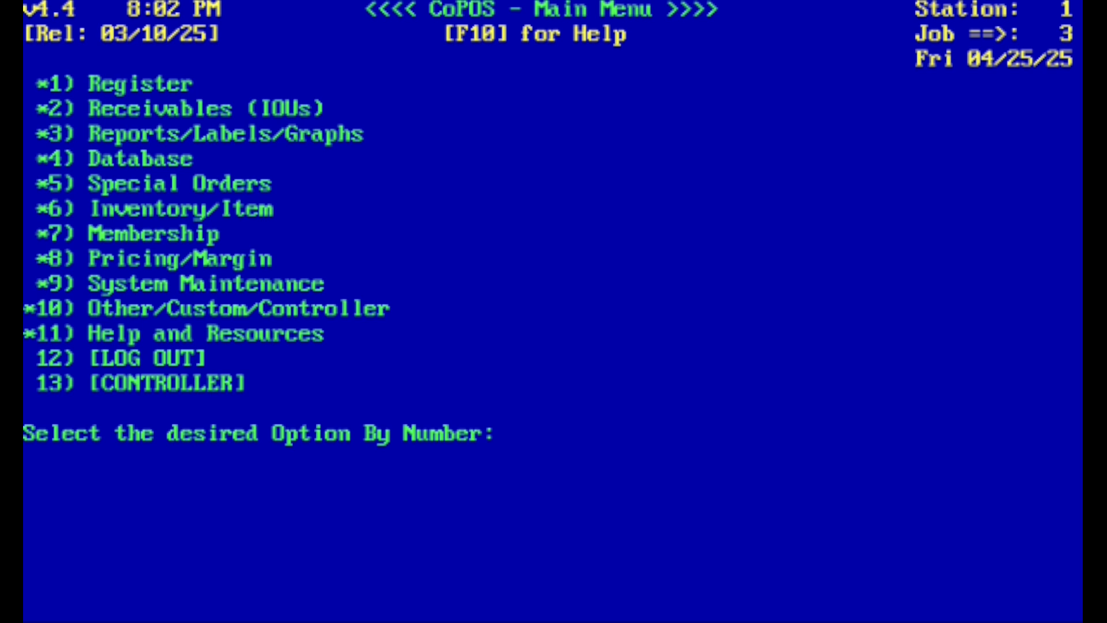
Open Edit System Constants (9.2) and display the list of all system constants.
text(9.2)
key(Return)
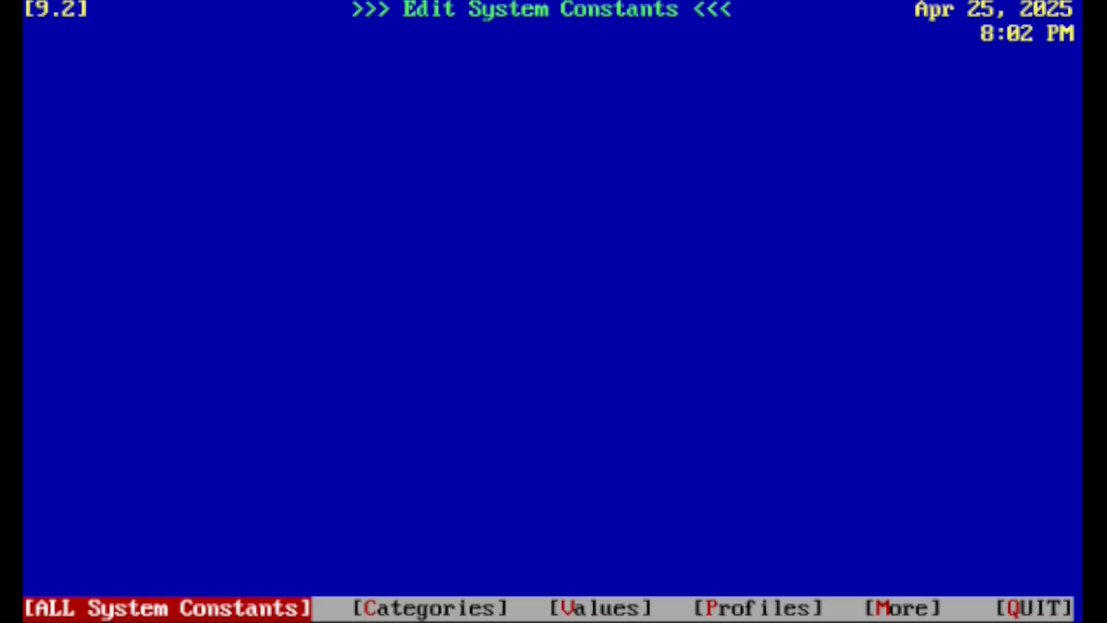
key(Return)
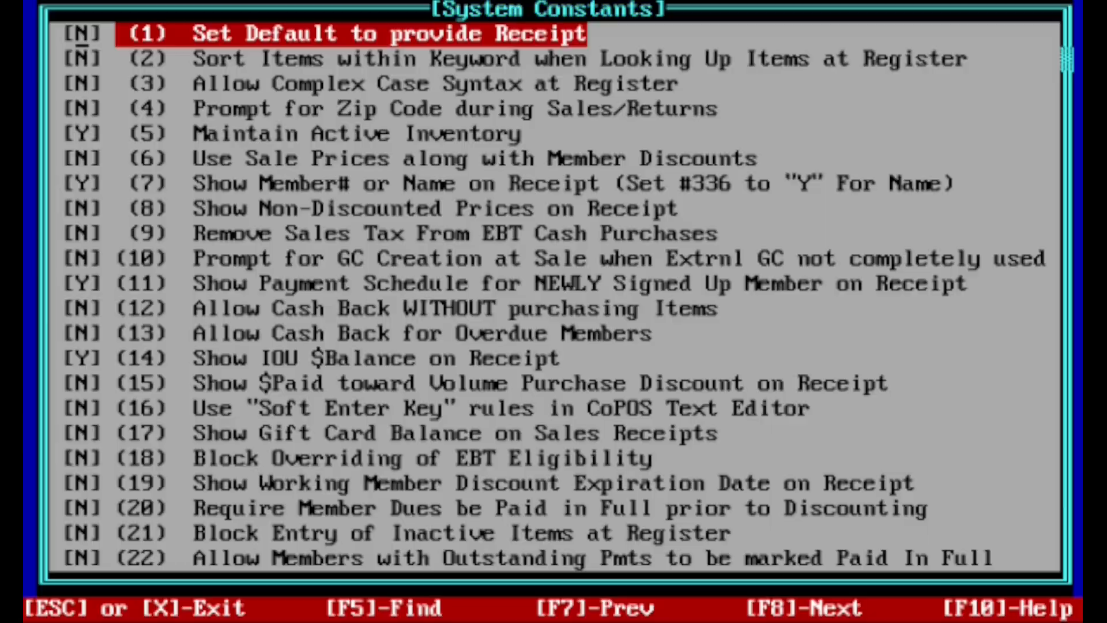
Browse the system constants to examine number 182, Use ALL Hotlists at Register, and exit to the main menu.
key(Page_Down)
key(Page_Down)
key(Page_Down)
key(Page_Down)
key(Page_Down)
key(Page_Down)
key(Page_Down)
key(Page_Down)
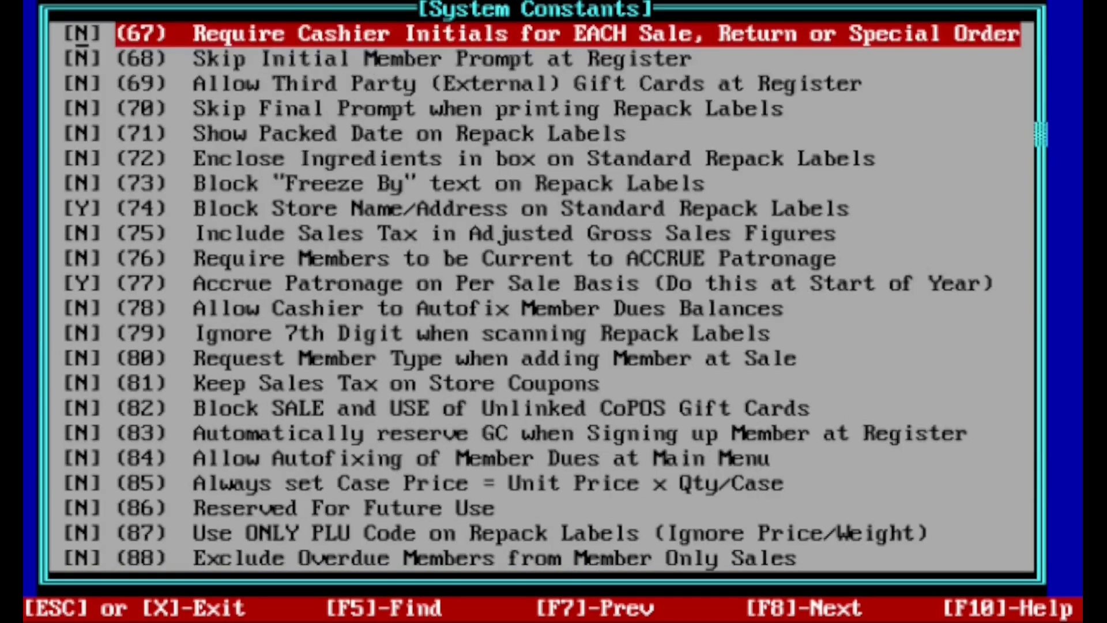
key(Down)
key(Down)
key(Down)
key(Down)
key(Down)
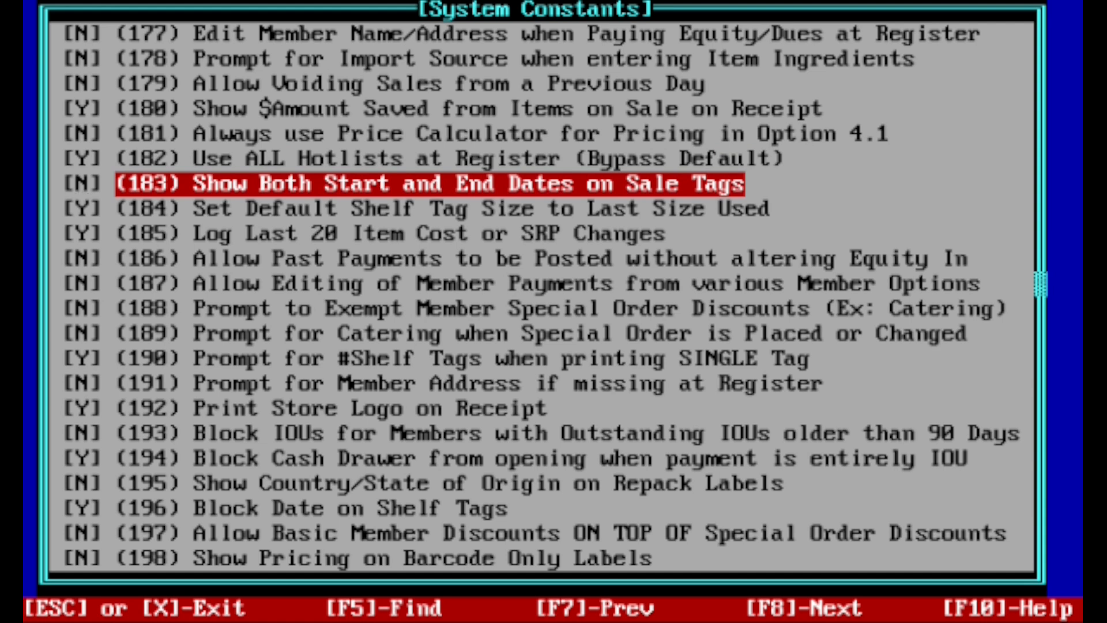
key(Up)
key(Down)
key(Escape)
key(Return)
key(Escape)
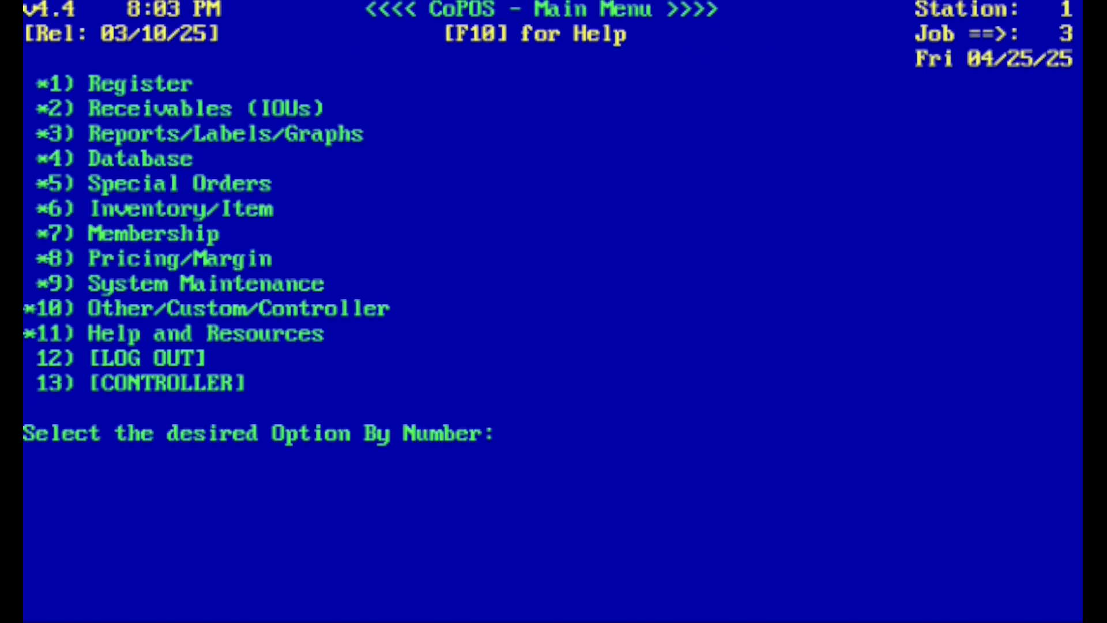